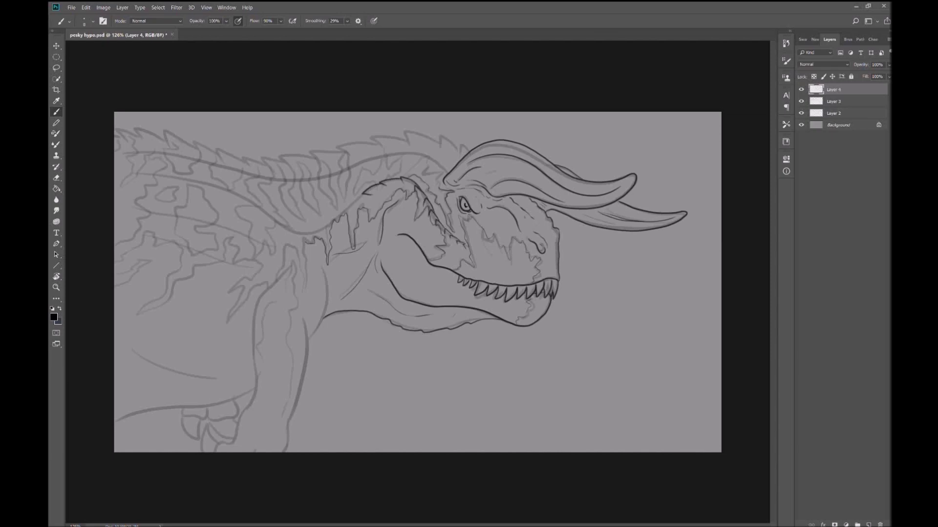
Ink the dinosaur's claw and belly line in dark grey
{"action": "left_click_drag", "start_coordinate": [209, 426], "coordinate": [202, 452]}
{"action": "left_click_drag", "start_coordinate": [115, 409], "coordinate": [250, 390]}
{"action": "left_click_drag", "start_coordinate": [136, 358], "coordinate": [214, 378]}
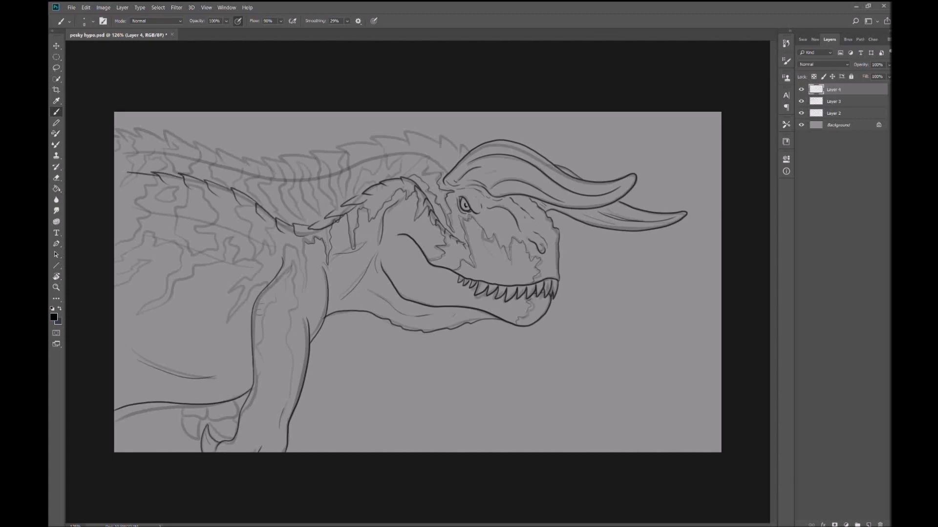
{"action": "scroll", "coordinate": [417, 281], "scroll_direction": "down", "scroll_amount": 1}
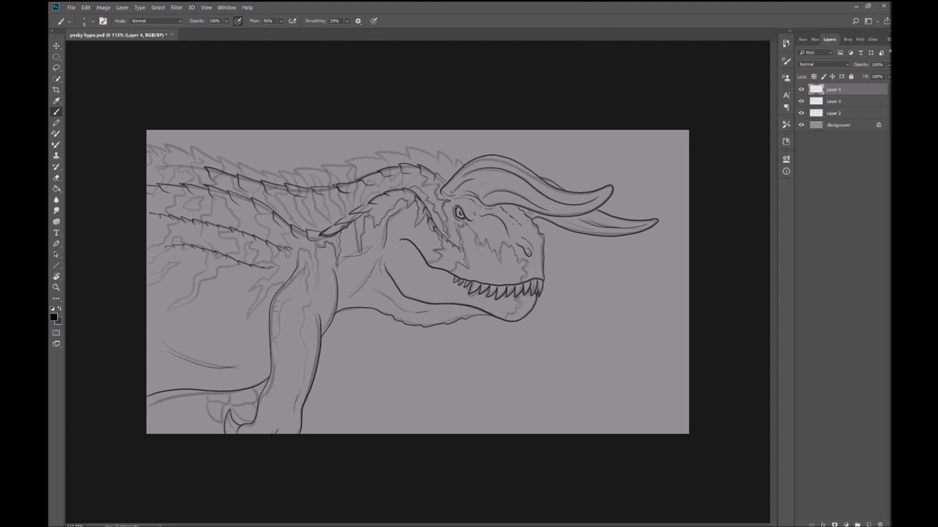
Ink the back spikes and neck scales, then start a white belly outline
{"action": "left_click_drag", "start_coordinate": [459, 166], "coordinate": [346, 156]}
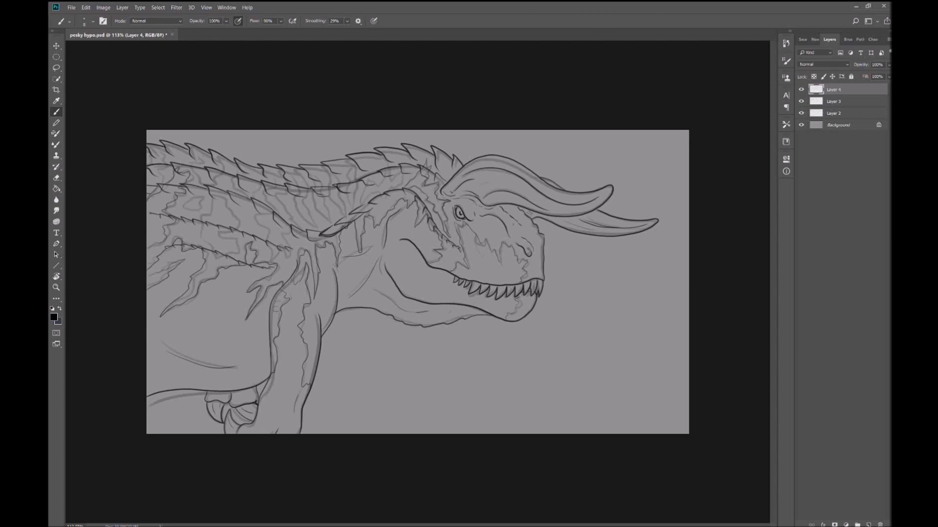
{"action": "left_click_drag", "start_coordinate": [182, 195], "coordinate": [238, 259]}
{"action": "left_click_drag", "start_coordinate": [298, 171], "coordinate": [331, 227]}
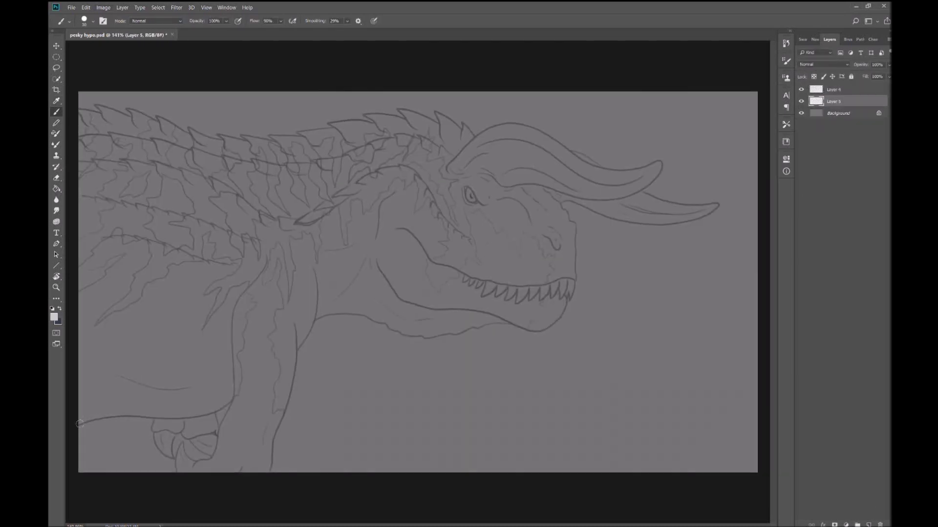
{"action": "left_click_drag", "start_coordinate": [83, 421], "coordinate": [170, 457]}
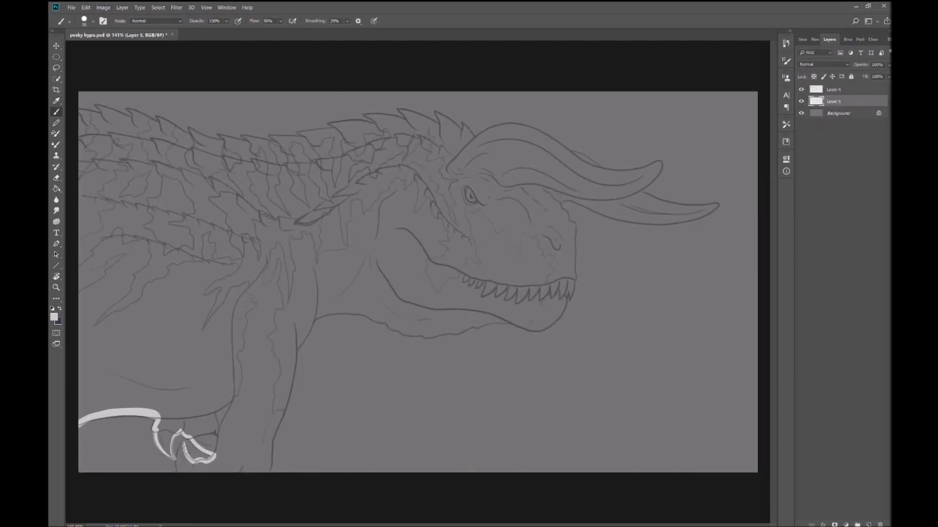
Trace a light outline around the neck, jaw, snout, horn and back spikes
{"action": "left_click_drag", "start_coordinate": [235, 394], "coordinate": [216, 437]}
{"action": "mouse_move", "coordinate": [268, 472]}
{"action": "left_mouse_down"}
{"action": "mouse_move", "coordinate": [293, 378]}
{"action": "mouse_move", "coordinate": [386, 318]}
{"action": "mouse_move", "coordinate": [513, 320]}
{"action": "left_mouse_up"}
{"action": "mouse_move", "coordinate": [575, 225]}
{"action": "left_mouse_down"}
{"action": "mouse_move", "coordinate": [724, 201]}
{"action": "mouse_move", "coordinate": [715, 207]}
{"action": "left_mouse_up"}
{"action": "left_click_drag", "start_coordinate": [637, 190], "coordinate": [610, 173]}
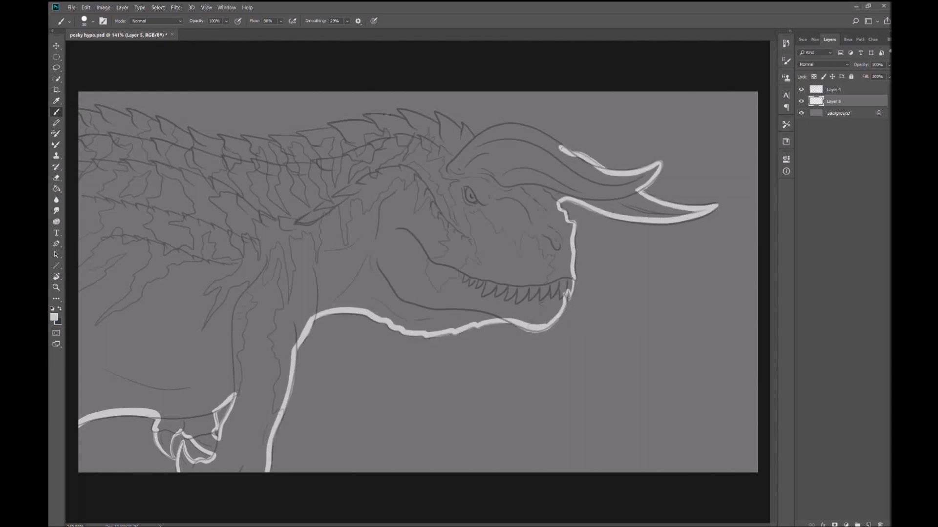
{"action": "left_click_drag", "start_coordinate": [471, 144], "coordinate": [575, 156]}
{"action": "mouse_move", "coordinate": [456, 122]}
{"action": "left_mouse_down"}
{"action": "mouse_move", "coordinate": [237, 137]}
{"action": "mouse_move", "coordinate": [92, 110]}
{"action": "left_mouse_up"}
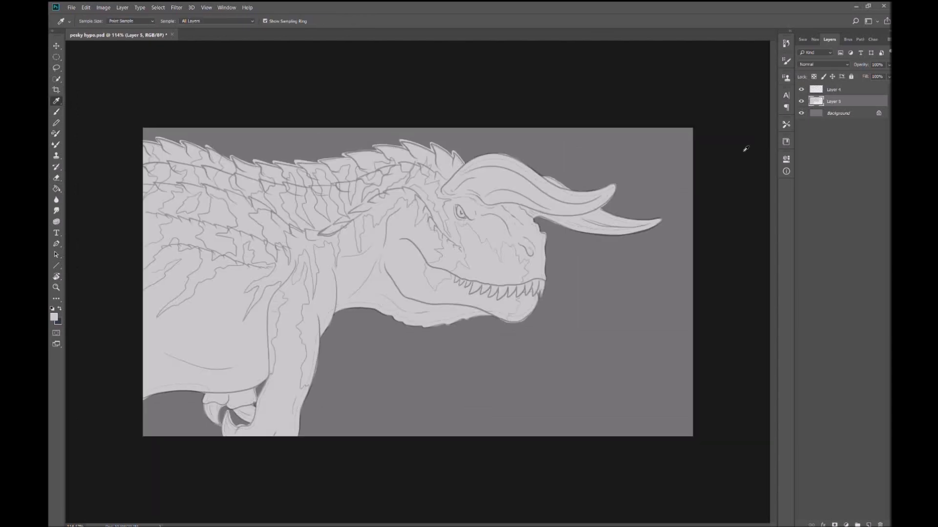
Hide Layer 4 to check the silhouette, then show it again
{"action": "left_click", "coordinate": [801, 89]}
{"action": "key", "text": "b"}
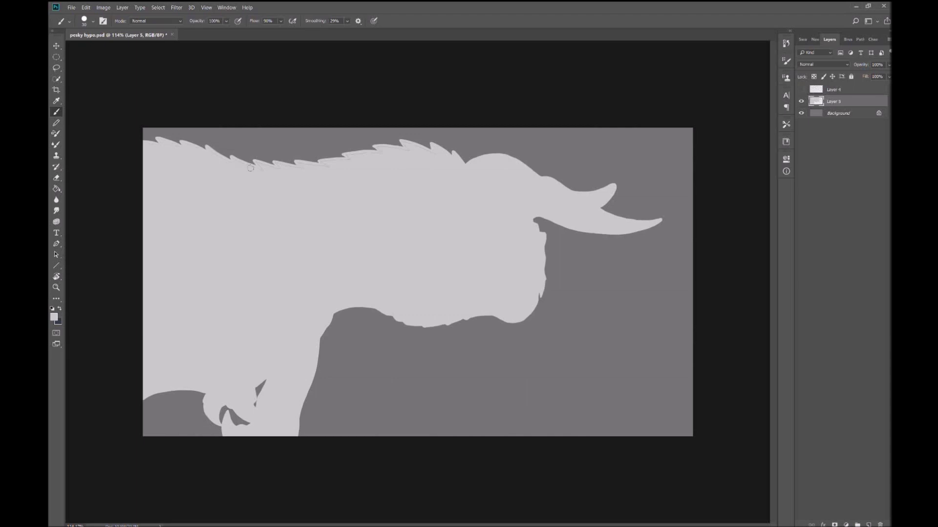
{"action": "left_click", "coordinate": [801, 89]}
Paint dark jagged markings over the jaw, neck, cheek, face and horns
{"action": "left_click_drag", "start_coordinate": [509, 316], "coordinate": [525, 320]}
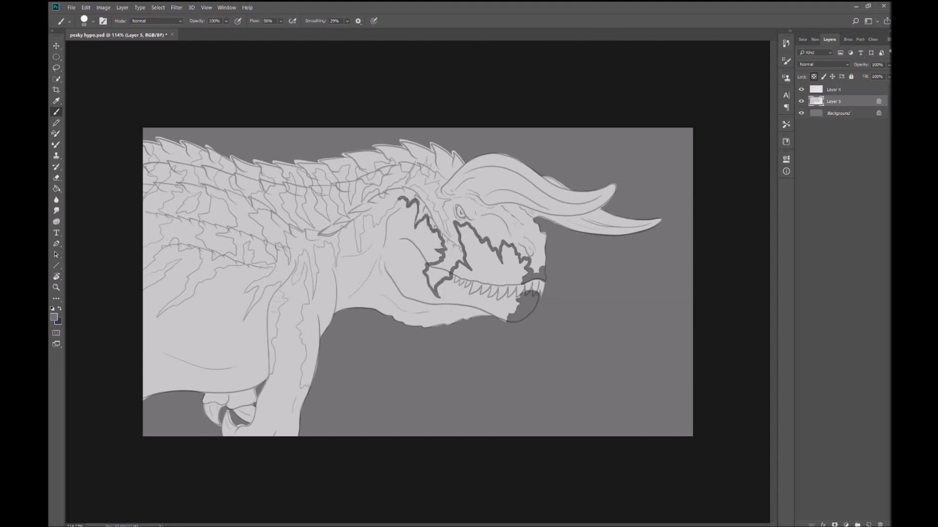
{"action": "left_click_drag", "start_coordinate": [398, 199], "coordinate": [336, 267]}
{"action": "left_click_drag", "start_coordinate": [537, 169], "coordinate": [535, 271]}
{"action": "left_click_drag", "start_coordinate": [556, 186], "coordinate": [657, 225]}
{"action": "left_click_drag", "start_coordinate": [494, 156], "coordinate": [515, 234]}
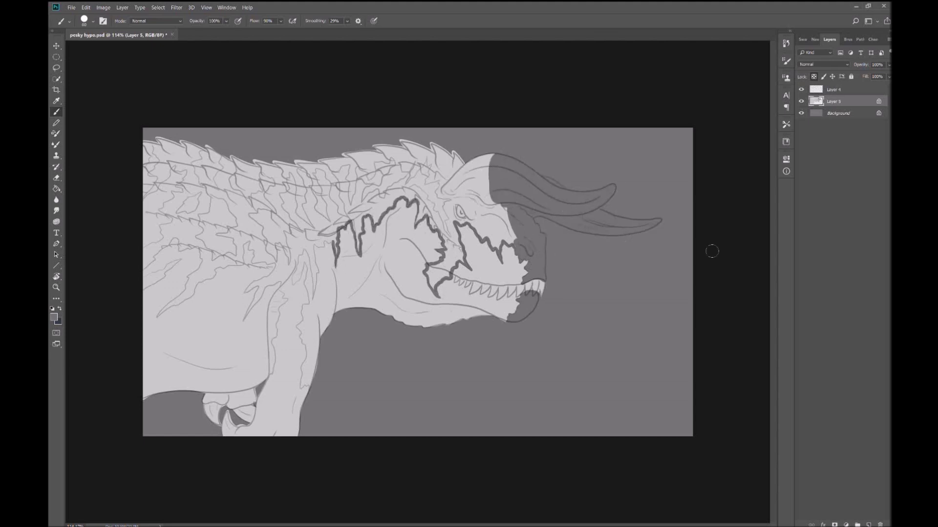
{"action": "mouse_move", "coordinate": [405, 197]}
{"action": "left_mouse_down"}
{"action": "mouse_move", "coordinate": [431, 220]}
{"action": "mouse_move", "coordinate": [498, 230]}
{"action": "left_mouse_up"}
{"action": "left_click_drag", "start_coordinate": [459, 156], "coordinate": [513, 239]}
{"action": "left_click_drag", "start_coordinate": [430, 147], "coordinate": [459, 191]}
Draw jagged dark lines down the neck, shade the leg, and darken the grey background
{"action": "scroll", "coordinate": [417, 282], "scroll_direction": "down", "scroll_amount": 3}
{"action": "scroll", "coordinate": [418, 283], "scroll_direction": "up", "scroll_amount": 3}
{"action": "mouse_move", "coordinate": [320, 239]}
{"action": "left_mouse_down"}
{"action": "mouse_move", "coordinate": [293, 303]}
{"action": "mouse_move", "coordinate": [293, 398]}
{"action": "left_mouse_up"}
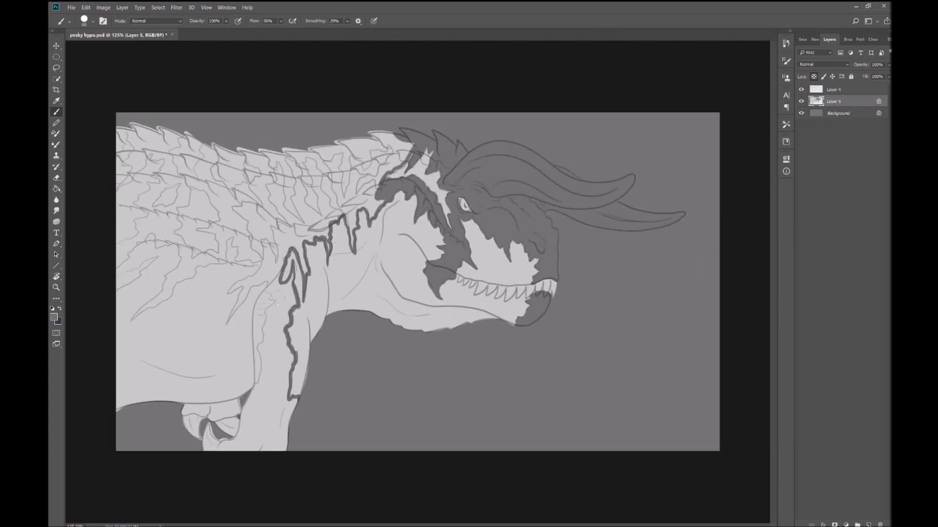
{"action": "left_click_drag", "start_coordinate": [268, 282], "coordinate": [251, 396]}
{"action": "mouse_move", "coordinate": [234, 430]}
{"action": "left_mouse_down"}
{"action": "mouse_move", "coordinate": [191, 415]}
{"action": "mouse_move", "coordinate": [254, 420]}
{"action": "mouse_move", "coordinate": [289, 449]}
{"action": "left_mouse_up"}
{"action": "key", "text": "alt+bracketleft"}
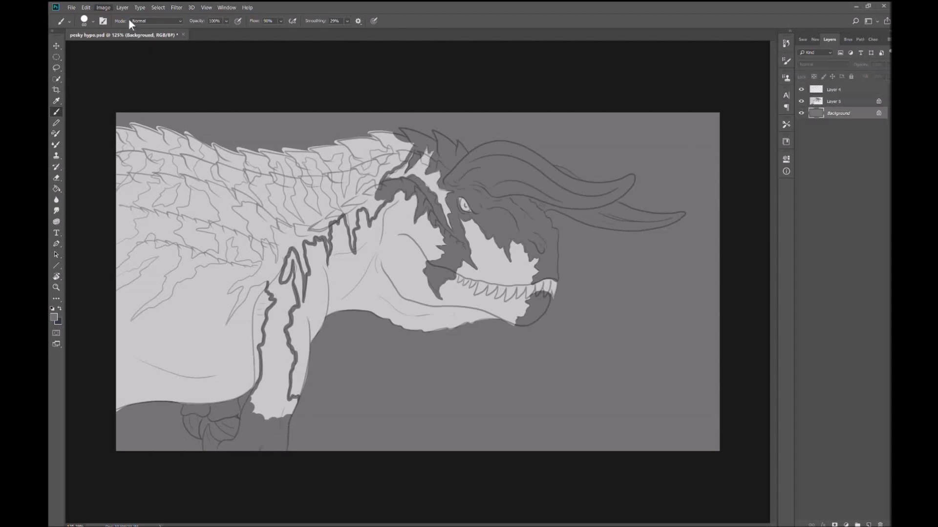
{"action": "key", "text": "ctrl+BackSpace"}
{"action": "key", "text": "alt+bracketright"}
{"action": "mouse_move", "coordinate": [264, 410]}
{"action": "left_mouse_down"}
{"action": "mouse_move", "coordinate": [286, 309]}
{"action": "mouse_move", "coordinate": [275, 264]}
{"action": "mouse_move", "coordinate": [216, 308]}
{"action": "left_mouse_up"}
{"action": "left_click_drag", "start_coordinate": [247, 281], "coordinate": [226, 325]}
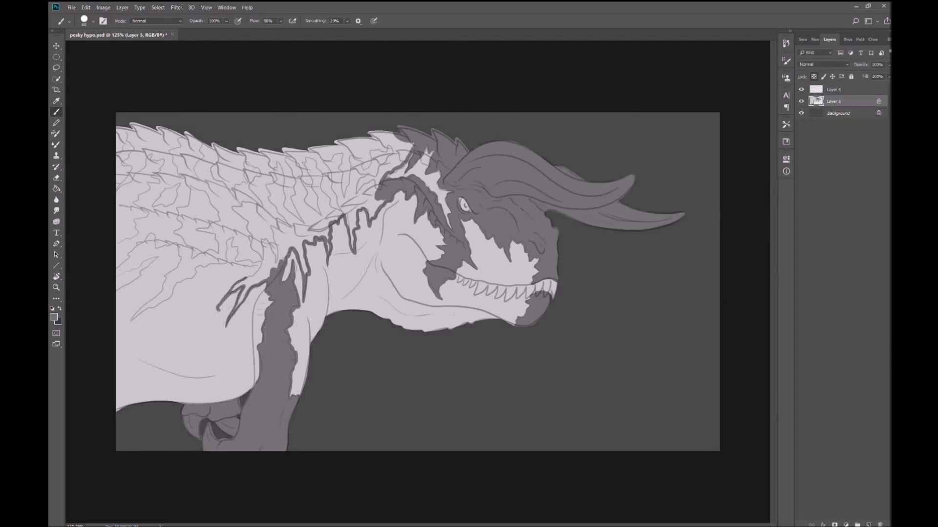
Add branching jagged stripes across the lower neck and along the left canvas edge
{"action": "left_click_drag", "start_coordinate": [252, 261], "coordinate": [131, 320]}
{"action": "left_click_drag", "start_coordinate": [181, 244], "coordinate": [124, 258]}
{"action": "left_click_drag", "start_coordinate": [166, 254], "coordinate": [117, 293]}
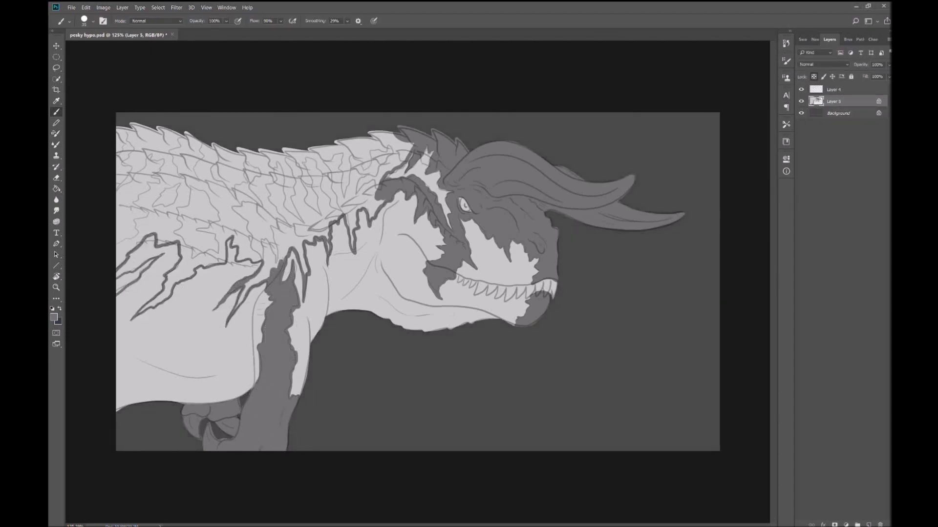
{"action": "left_click_drag", "start_coordinate": [164, 220], "coordinate": [117, 128]}
{"action": "left_click_drag", "start_coordinate": [149, 266], "coordinate": [117, 229]}
{"action": "left_click_drag", "start_coordinate": [176, 312], "coordinate": [141, 271]}
{"action": "scroll", "coordinate": [147, 273], "scroll_direction": "up", "scroll_amount": 2}
{"action": "scroll", "coordinate": [147, 273], "scroll_direction": "up", "scroll_amount": 2}
Outline jagged stripes down the neck and fill them dark grey
{"action": "left_click_drag", "start_coordinate": [229, 195], "coordinate": [202, 251]}
{"action": "mouse_move", "coordinate": [268, 215]}
{"action": "left_mouse_down"}
{"action": "mouse_move", "coordinate": [293, 279]}
{"action": "mouse_move", "coordinate": [293, 366]}
{"action": "left_mouse_up"}
{"action": "left_click_drag", "start_coordinate": [293, 278], "coordinate": [330, 318]}
{"action": "left_click_drag", "start_coordinate": [298, 318], "coordinate": [330, 369]}
{"action": "mouse_move", "coordinate": [266, 215]}
{"action": "left_mouse_down"}
{"action": "mouse_move", "coordinate": [245, 301]}
{"action": "mouse_move", "coordinate": [283, 298]}
{"action": "left_mouse_up"}
{"action": "left_click_drag", "start_coordinate": [293, 227], "coordinate": [313, 279]}
{"action": "mouse_move", "coordinate": [249, 274]}
{"action": "left_mouse_down"}
{"action": "mouse_move", "coordinate": [225, 332]}
{"action": "mouse_move", "coordinate": [269, 308]}
{"action": "mouse_move", "coordinate": [298, 385]}
{"action": "mouse_move", "coordinate": [337, 371]}
{"action": "left_mouse_up"}
{"action": "mouse_move", "coordinate": [320, 222]}
{"action": "left_mouse_down"}
{"action": "mouse_move", "coordinate": [385, 303]}
{"action": "mouse_move", "coordinate": [312, 283]}
{"action": "mouse_move", "coordinate": [332, 342]}
{"action": "left_mouse_up"}
{"action": "mouse_move", "coordinate": [342, 307]}
{"action": "left_mouse_down"}
{"action": "mouse_move", "coordinate": [376, 371]}
{"action": "mouse_move", "coordinate": [371, 264]}
{"action": "left_mouse_up"}
Add and fill more zig-zag neck stripes with line art hidden, then fit the image on screen
{"action": "mouse_move", "coordinate": [351, 435]}
{"action": "left_mouse_down"}
{"action": "mouse_move", "coordinate": [398, 342]}
{"action": "mouse_move", "coordinate": [408, 239]}
{"action": "mouse_move", "coordinate": [455, 259]}
{"action": "mouse_move", "coordinate": [493, 231]}
{"action": "left_mouse_up"}
{"action": "left_click_drag", "start_coordinate": [508, 293], "coordinate": [503, 234]}
{"action": "mouse_move", "coordinate": [513, 254]}
{"action": "left_mouse_down"}
{"action": "mouse_move", "coordinate": [569, 227]}
{"action": "mouse_move", "coordinate": [512, 290]}
{"action": "left_mouse_up"}
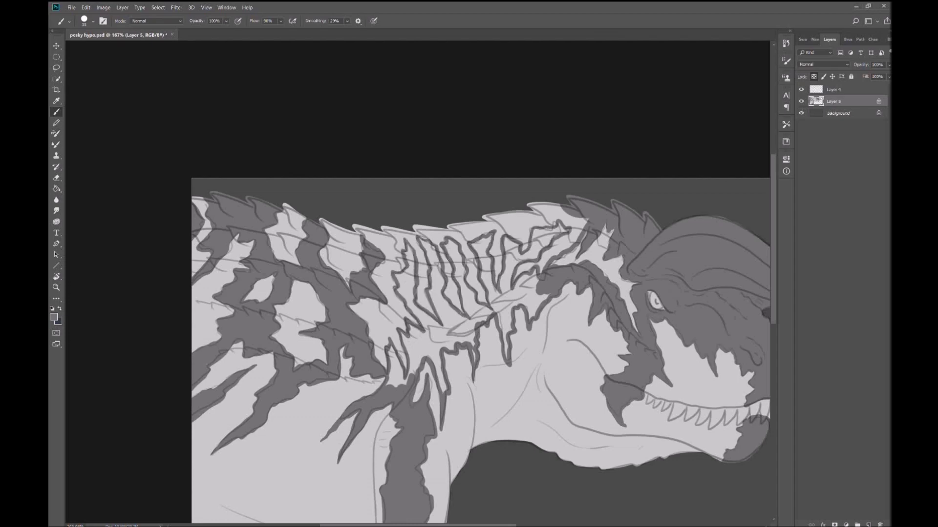
{"action": "left_click", "coordinate": [801, 89]}
{"action": "left_click_drag", "start_coordinate": [405, 347], "coordinate": [389, 386]}
{"action": "left_click_drag", "start_coordinate": [420, 330], "coordinate": [447, 393]}
{"action": "mouse_move", "coordinate": [407, 244]}
{"action": "left_mouse_down"}
{"action": "mouse_move", "coordinate": [420, 325]}
{"action": "mouse_move", "coordinate": [454, 361]}
{"action": "left_mouse_up"}
{"action": "mouse_move", "coordinate": [442, 244]}
{"action": "left_mouse_down"}
{"action": "mouse_move", "coordinate": [471, 345]}
{"action": "mouse_move", "coordinate": [467, 236]}
{"action": "mouse_move", "coordinate": [357, 247]}
{"action": "left_mouse_up"}
{"action": "mouse_move", "coordinate": [388, 288]}
{"action": "left_mouse_down"}
{"action": "mouse_move", "coordinate": [405, 361]}
{"action": "mouse_move", "coordinate": [422, 334]}
{"action": "left_mouse_up"}
{"action": "left_click_drag", "start_coordinate": [442, 263], "coordinate": [407, 308]}
{"action": "left_click_drag", "start_coordinate": [412, 293], "coordinate": [396, 232]}
{"action": "key", "text": "ctrl+0"}
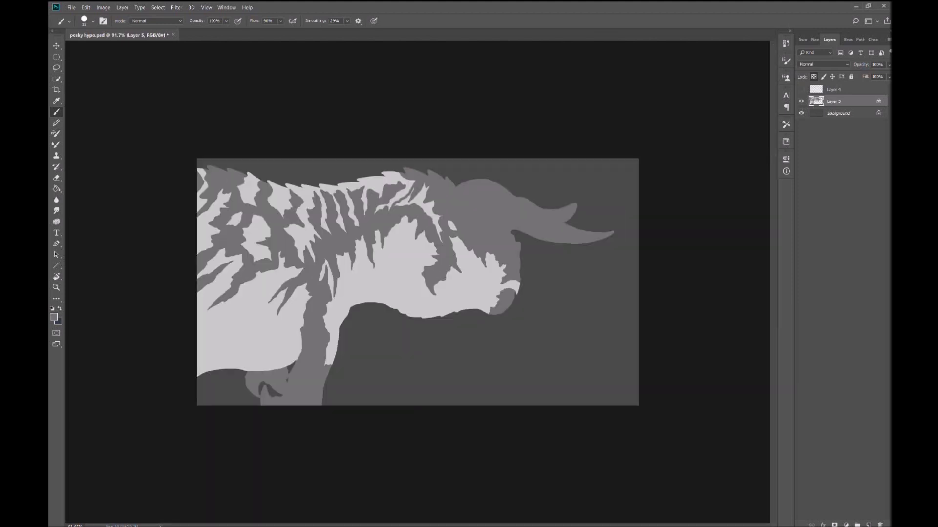
Paint blue over the head, neck, back and left back spines
{"action": "left_click", "coordinate": [56, 112]}
{"action": "mouse_move", "coordinate": [405, 168]}
{"action": "left_mouse_down"}
{"action": "mouse_move", "coordinate": [442, 225]}
{"action": "mouse_move", "coordinate": [523, 273]}
{"action": "left_mouse_up"}
{"action": "left_click_drag", "start_coordinate": [420, 225], "coordinate": [439, 259]}
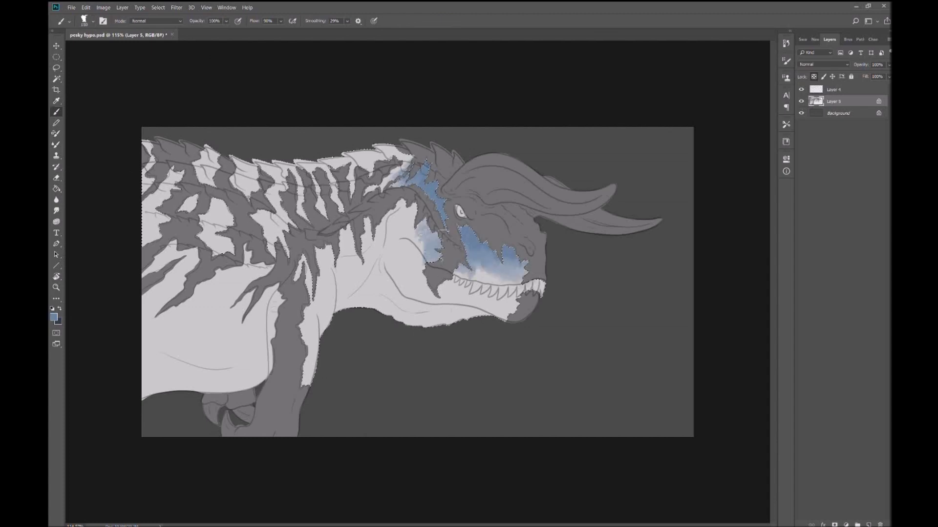
{"action": "left_click_drag", "start_coordinate": [439, 205], "coordinate": [341, 254]}
{"action": "mouse_move", "coordinate": [513, 293]}
{"action": "left_mouse_down"}
{"action": "mouse_move", "coordinate": [342, 161]}
{"action": "mouse_move", "coordinate": [254, 220]}
{"action": "left_mouse_up"}
{"action": "left_click_drag", "start_coordinate": [323, 254], "coordinate": [205, 161]}
{"action": "mouse_move", "coordinate": [225, 215]}
{"action": "left_mouse_down"}
{"action": "mouse_move", "coordinate": [147, 195]}
{"action": "mouse_move", "coordinate": [157, 244]}
{"action": "left_mouse_up"}
Shade the chest and belly blue, lighten the teeth, and fill the background with a navy gradient
{"action": "left_click_drag", "start_coordinate": [273, 254], "coordinate": [244, 293]}
{"action": "left_click_drag", "start_coordinate": [210, 244], "coordinate": [284, 302]}
{"action": "left_click_drag", "start_coordinate": [146, 298], "coordinate": [230, 278]}
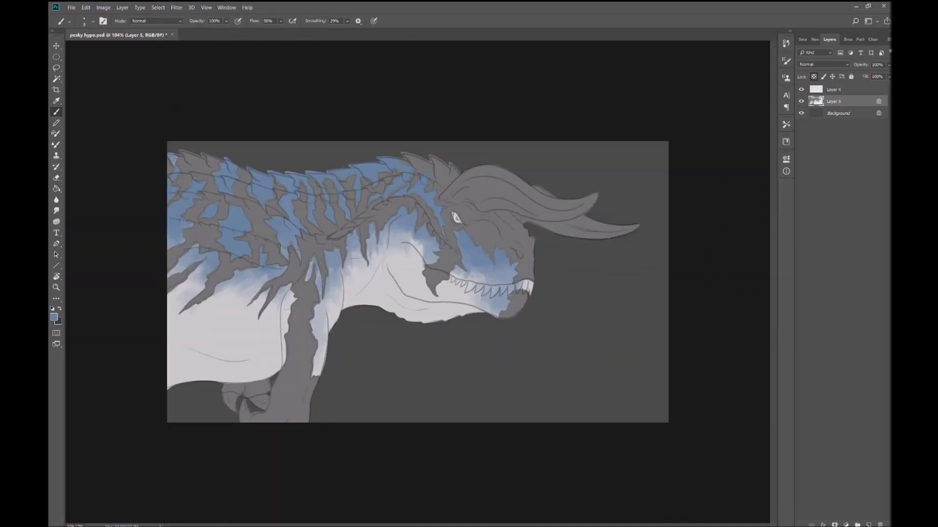
{"action": "scroll", "coordinate": [473, 169], "scroll_direction": "up", "scroll_amount": 5}
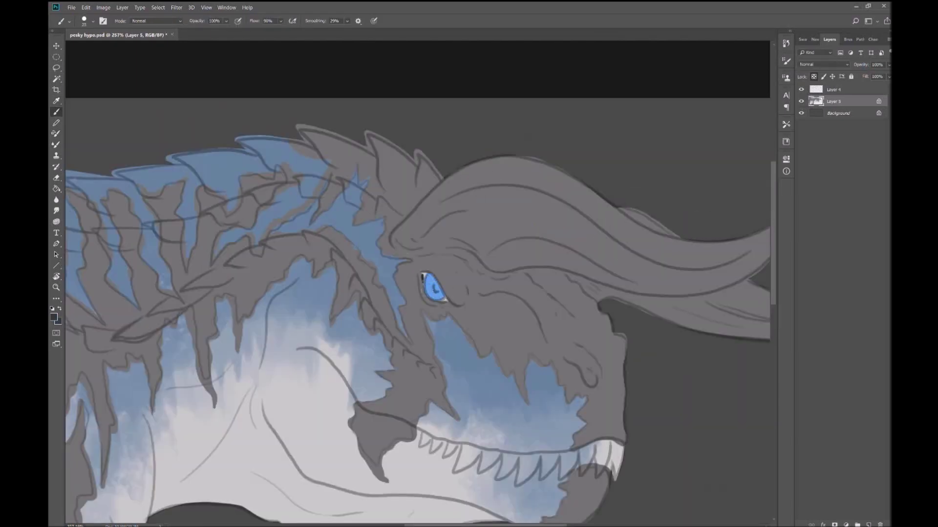
{"action": "scroll", "coordinate": [632, 352], "scroll_direction": "down", "scroll_amount": 3}
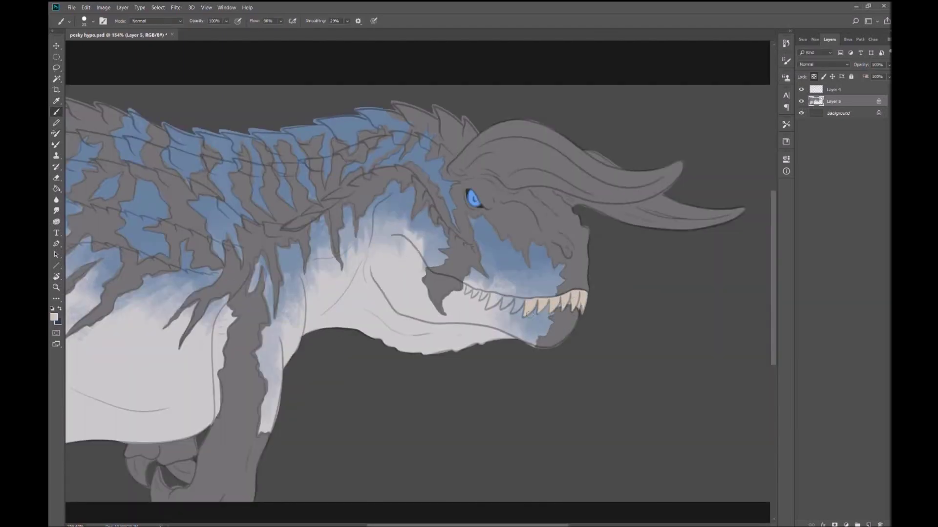
{"action": "left_click_drag", "start_coordinate": [581, 305], "coordinate": [467, 292]}
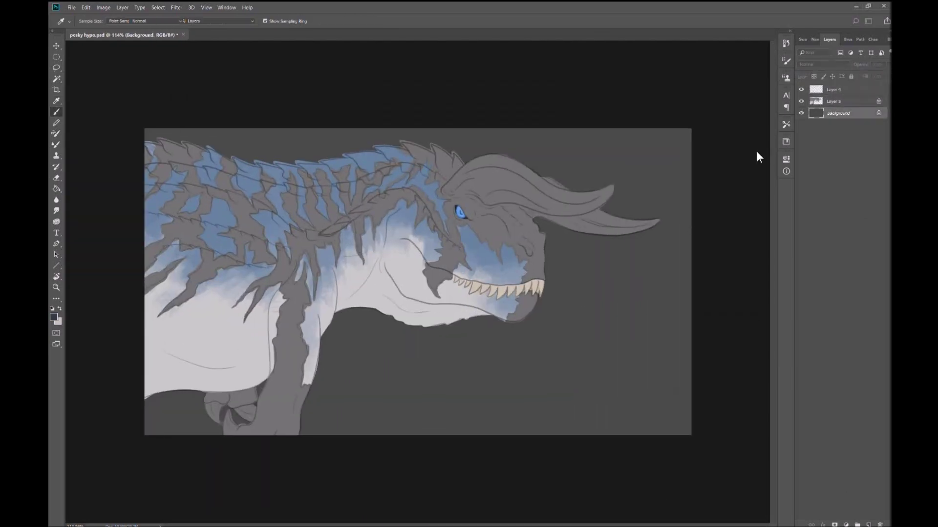
{"action": "left_click", "coordinate": [56, 187]}
{"action": "left_click_drag", "start_coordinate": [628, 167], "coordinate": [537, 341]}
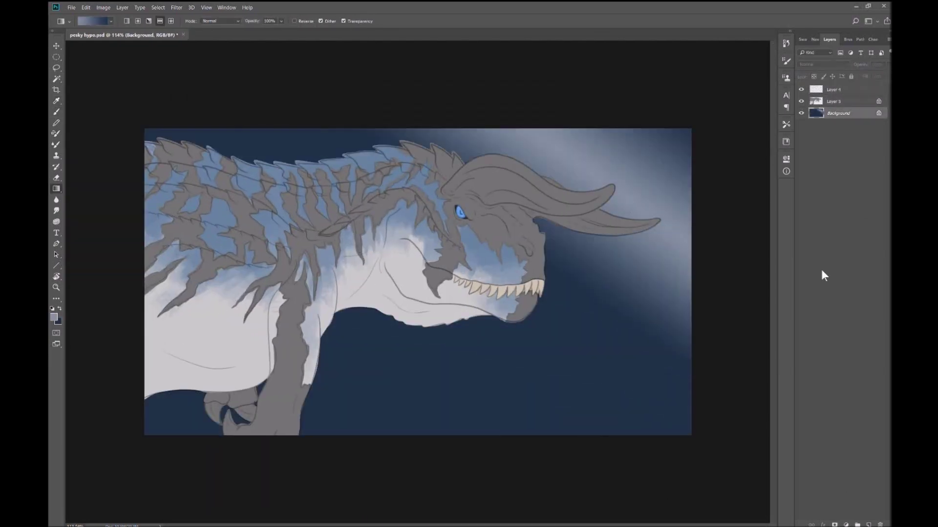
Paint soft pale clouds at upper right and a red-orange glow along the bottom on a new layer
{"action": "mouse_move", "coordinate": [674, 254]}
{"action": "left_mouse_down"}
{"action": "mouse_move", "coordinate": [586, 293]}
{"action": "mouse_move", "coordinate": [635, 161]}
{"action": "mouse_move", "coordinate": [610, 366]}
{"action": "left_mouse_up"}
{"action": "mouse_move", "coordinate": [537, 161]}
{"action": "left_mouse_down"}
{"action": "mouse_move", "coordinate": [667, 310]}
{"action": "mouse_move", "coordinate": [610, 161]}
{"action": "left_mouse_up"}
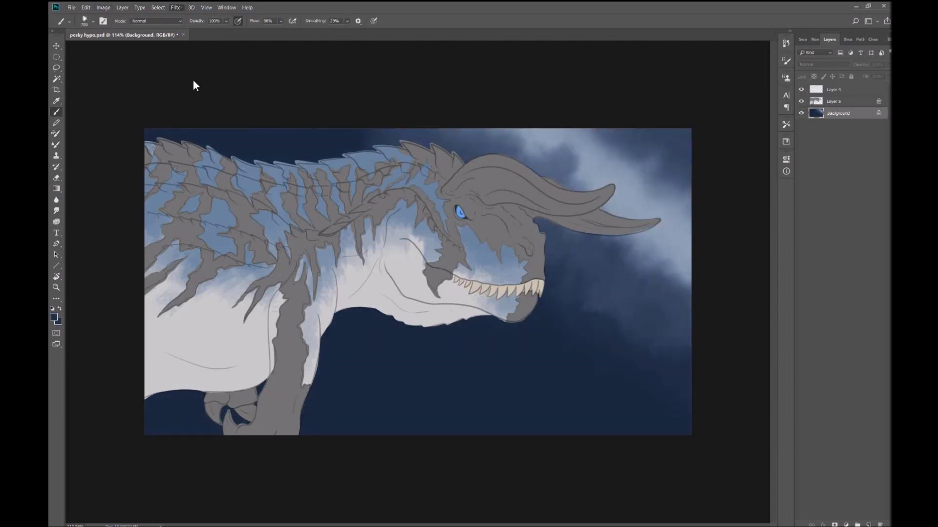
{"action": "left_click", "coordinate": [868, 525]}
{"action": "left_click_drag", "start_coordinate": [346, 426], "coordinate": [439, 420]}
{"action": "left_click_drag", "start_coordinate": [366, 429], "coordinate": [488, 420]}
Try another blend mode for the glow layer, deleting it and then restoring it
{"action": "key", "text": "Down"}
{"action": "key", "text": "Down"}
{"action": "key", "text": "Down"}
{"action": "key", "text": "Down"}
{"action": "key", "text": "Down"}
{"action": "key", "text": "Down"}
{"action": "key", "text": "Down"}
{"action": "key", "text": "Down"}
{"action": "key", "text": "Down"}
{"action": "key", "text": "Down"}
{"action": "key", "text": "Down"}
{"action": "key", "text": "Down"}
{"action": "key", "text": "Down"}
{"action": "key", "text": "Down"}
{"action": "key", "text": "Delete"}
{"action": "key", "text": "ctrl+z"}
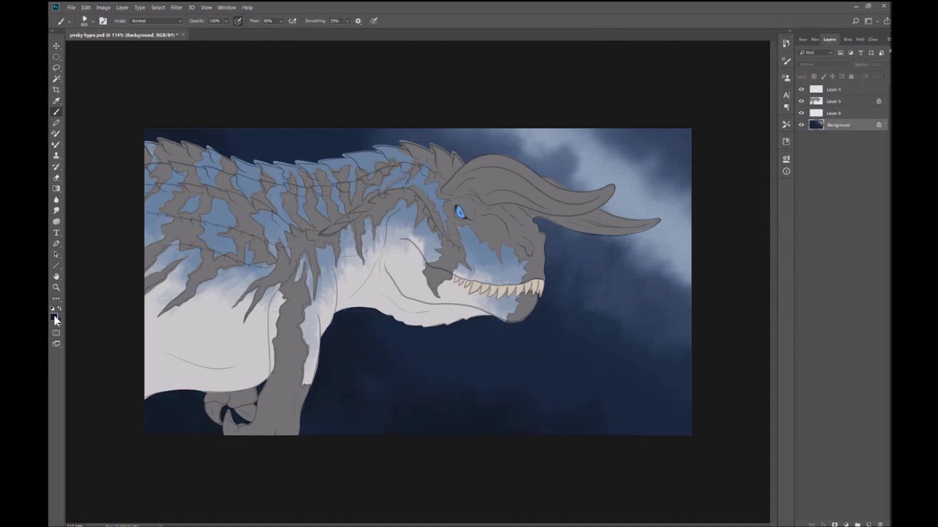
Set the glow layer's blending to Hard Light, brightening the bottom glow to orange-red
{"action": "key", "text": "i"}
{"action": "key", "text": "ctrl+z"}
{"action": "key", "text": "Down"}
{"action": "key", "text": "Down"}
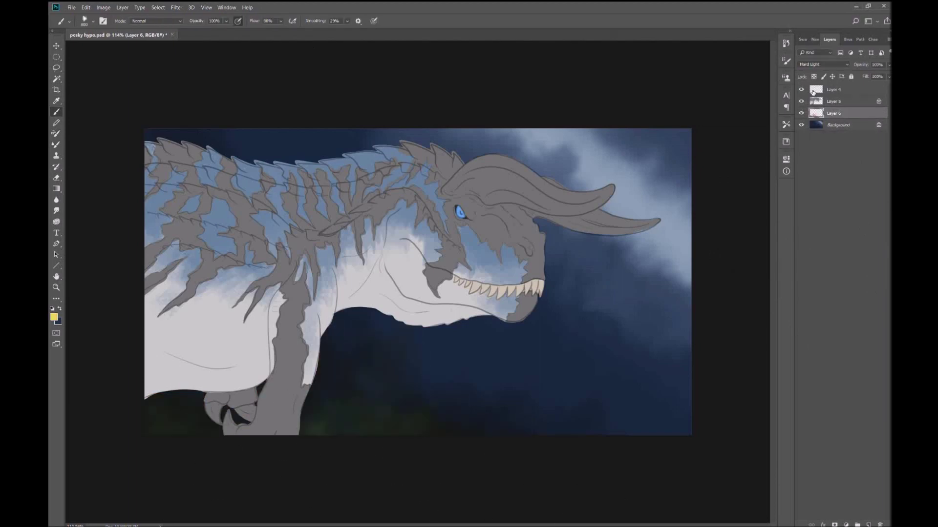
{"action": "key", "text": "Down"}
{"action": "key", "text": "h"}
{"action": "key", "text": "Down"}
{"action": "key", "text": "Down"}
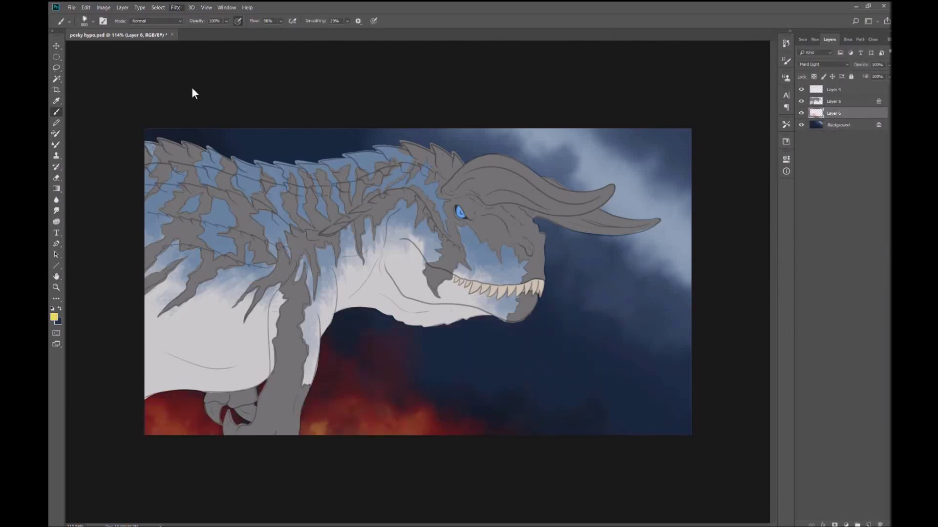
{"action": "key", "text": "Down"}
{"action": "key", "text": "b"}
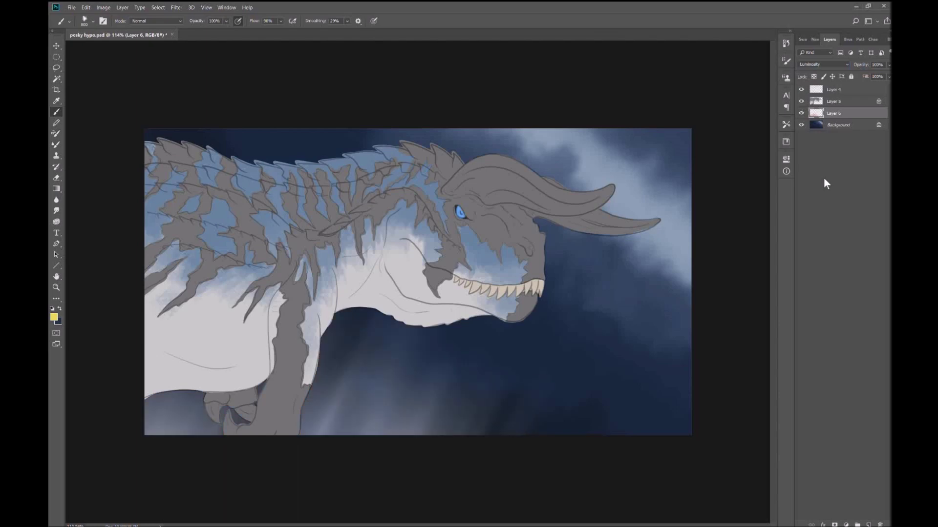
Duplicate the glow layer and paint a brighter red Color Dodge glow along the bottom
{"action": "key", "text": "ctrl+j"}
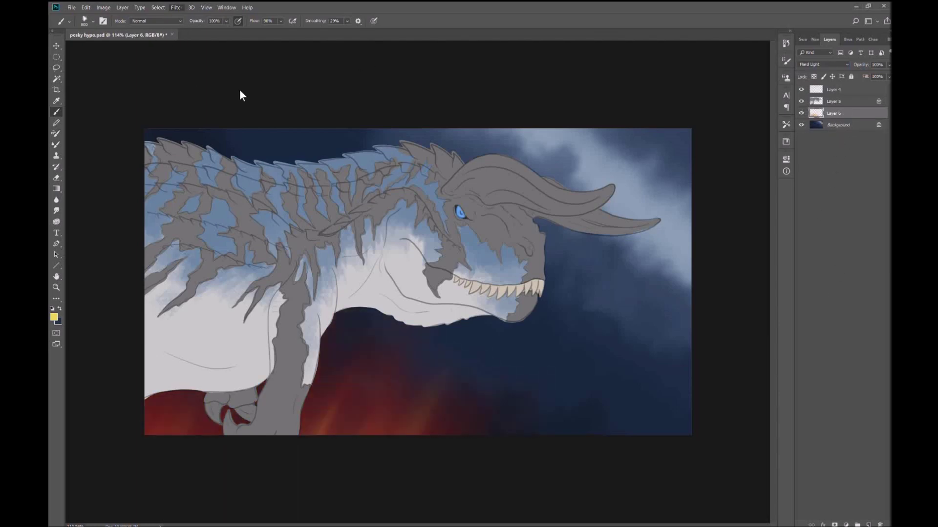
{"action": "left_click", "coordinate": [835, 126]}
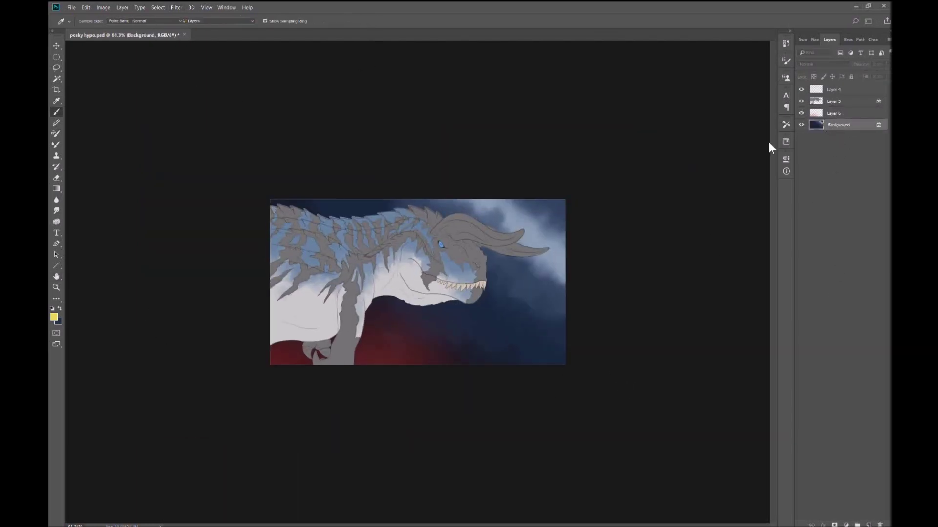
{"action": "key", "text": "shift+alt+d"}
{"action": "left_click", "coordinate": [801, 113]}
{"action": "left_click_drag", "start_coordinate": [396, 349], "coordinate": [344, 398]}
{"action": "key", "text": "ctrl+z"}
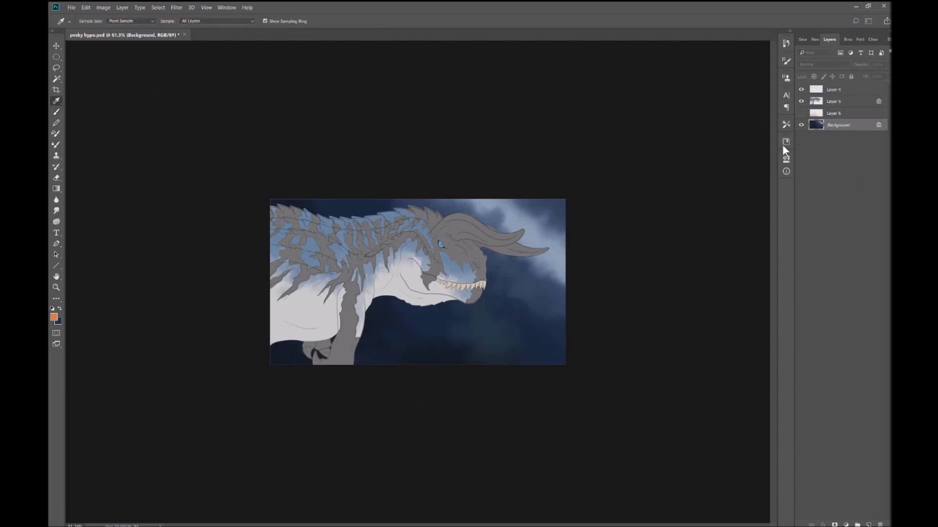
{"action": "left_click_drag", "start_coordinate": [361, 352], "coordinate": [549, 352]}
{"action": "key", "text": "h"}
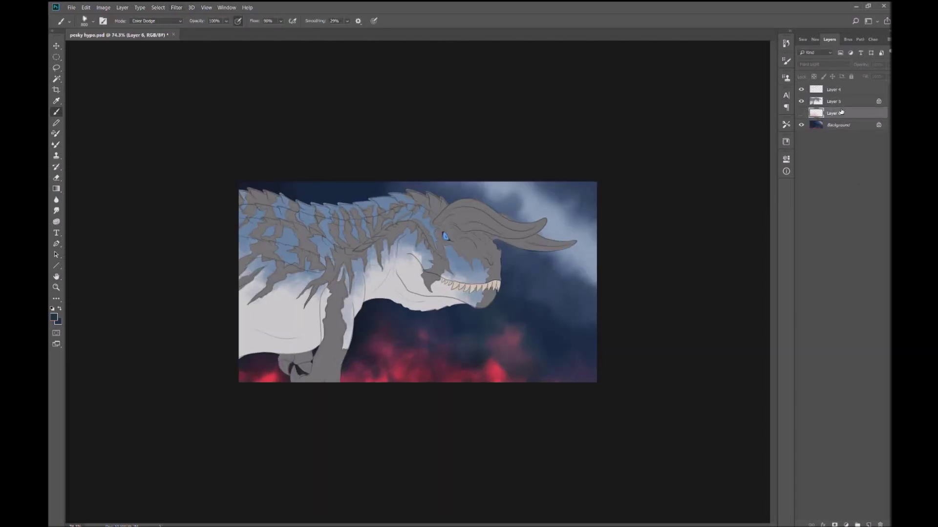
Erase the dark overlay from the lower body, throat, jaw, cheek, horns, head and eye
{"action": "mouse_move", "coordinate": [293, 364]}
{"action": "left_mouse_down"}
{"action": "mouse_move", "coordinate": [244, 312]}
{"action": "mouse_move", "coordinate": [439, 293]}
{"action": "mouse_move", "coordinate": [347, 352]}
{"action": "mouse_move", "coordinate": [333, 292]}
{"action": "left_mouse_up"}
{"action": "left_click_drag", "start_coordinate": [401, 293], "coordinate": [459, 263]}
{"action": "left_click_drag", "start_coordinate": [498, 303], "coordinate": [444, 253]}
{"action": "left_click_drag", "start_coordinate": [464, 203], "coordinate": [576, 241]}
{"action": "left_click_drag", "start_coordinate": [489, 215], "coordinate": [547, 229]}
{"action": "mouse_move", "coordinate": [415, 258]}
{"action": "left_mouse_down"}
{"action": "mouse_move", "coordinate": [443, 240]}
{"action": "mouse_move", "coordinate": [488, 254]}
{"action": "left_mouse_up"}
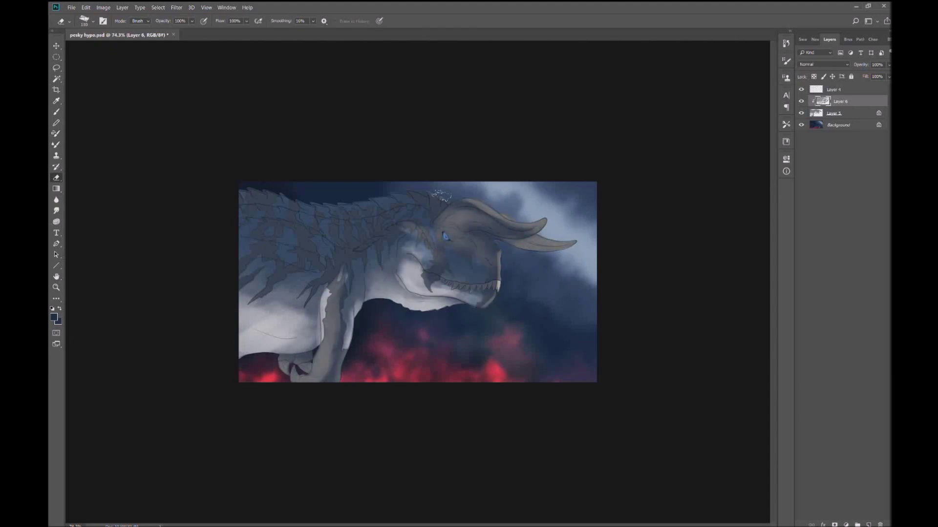
{"action": "left_click_drag", "start_coordinate": [322, 200], "coordinate": [449, 205]}
{"action": "left_click_drag", "start_coordinate": [254, 215], "coordinate": [390, 273]}
Paint a red glow over the body and jaw on a new layer set to Soft Light
{"action": "key", "text": "h"}
{"action": "scroll", "coordinate": [708, 231], "scroll_direction": "down", "scroll_amount": 1}
{"action": "key", "text": "ctrl+shift+alt+n"}
{"action": "key", "text": "e"}
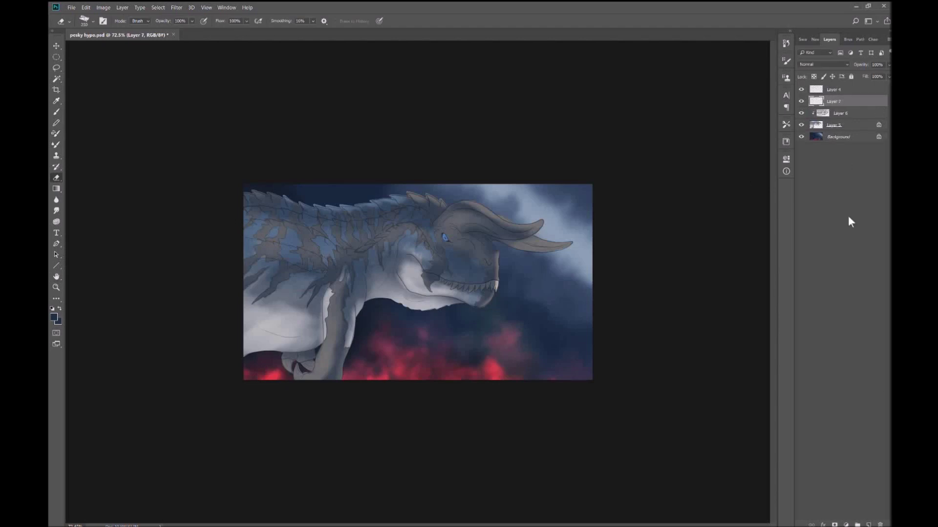
{"action": "key", "text": "b"}
{"action": "left_click_drag", "start_coordinate": [249, 318], "coordinate": [454, 263]}
{"action": "left_click", "coordinate": [823, 63]}
{"action": "left_click", "coordinate": [816, 91]}
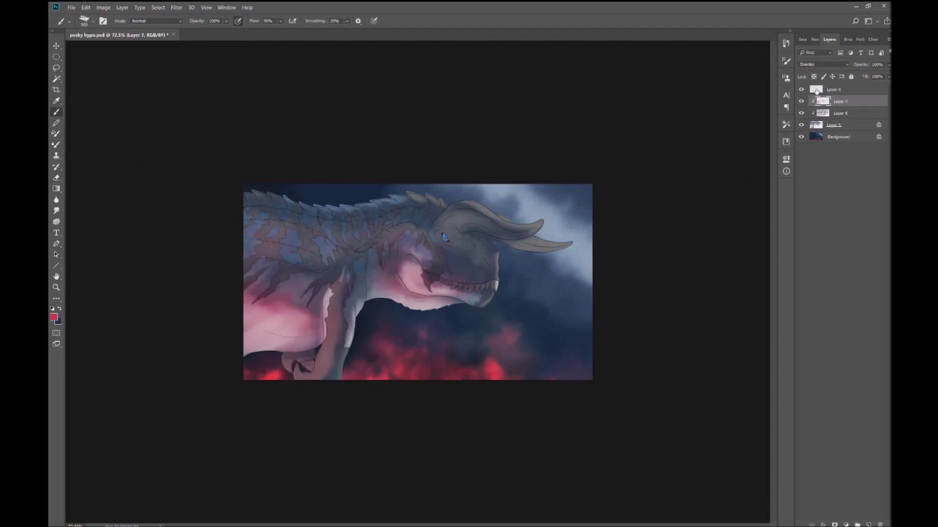
{"action": "key", "text": "Up"}
{"action": "key", "text": "Up"}
{"action": "key", "text": "Up"}
{"action": "key", "text": "Up"}
{"action": "key", "text": "Up"}
{"action": "key", "text": "Up"}
{"action": "key", "text": "Up"}
{"action": "key", "text": "h"}
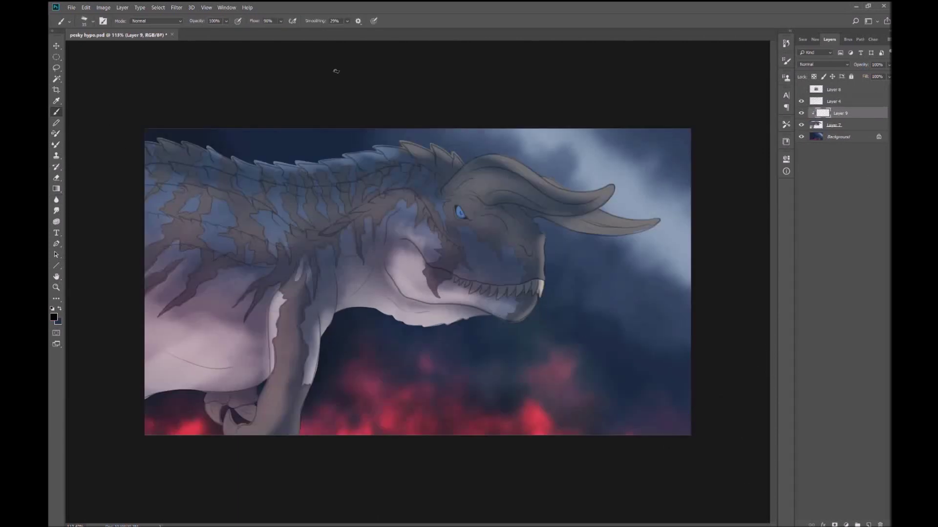
On a Multiply layer, shade the brow, cheek, mouth corner, jaw and horn dark
{"action": "key", "text": "shift+alt+m"}
{"action": "mouse_move", "coordinate": [462, 198]}
{"action": "left_mouse_down"}
{"action": "mouse_move", "coordinate": [567, 205]}
{"action": "mouse_move", "coordinate": [477, 229]}
{"action": "left_mouse_up"}
{"action": "left_click_drag", "start_coordinate": [483, 273], "coordinate": [502, 222]}
{"action": "left_click_drag", "start_coordinate": [526, 287], "coordinate": [430, 268]}
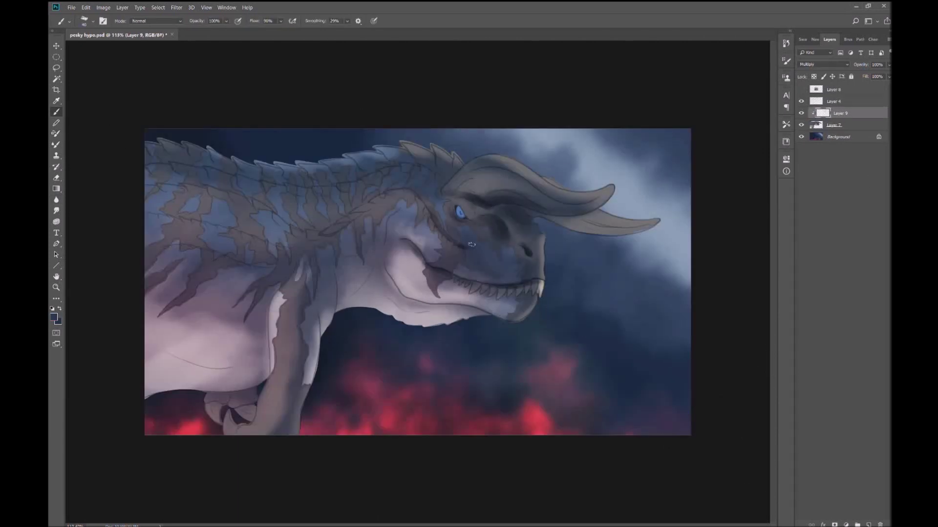
{"action": "left_click_drag", "start_coordinate": [486, 314], "coordinate": [400, 300]}
{"action": "left_click_drag", "start_coordinate": [532, 279], "coordinate": [440, 310]}
{"action": "left_click_drag", "start_coordinate": [401, 210], "coordinate": [373, 298]}
{"action": "left_click_drag", "start_coordinate": [640, 227], "coordinate": [525, 215]}
{"action": "left_click_drag", "start_coordinate": [459, 188], "coordinate": [577, 198]}
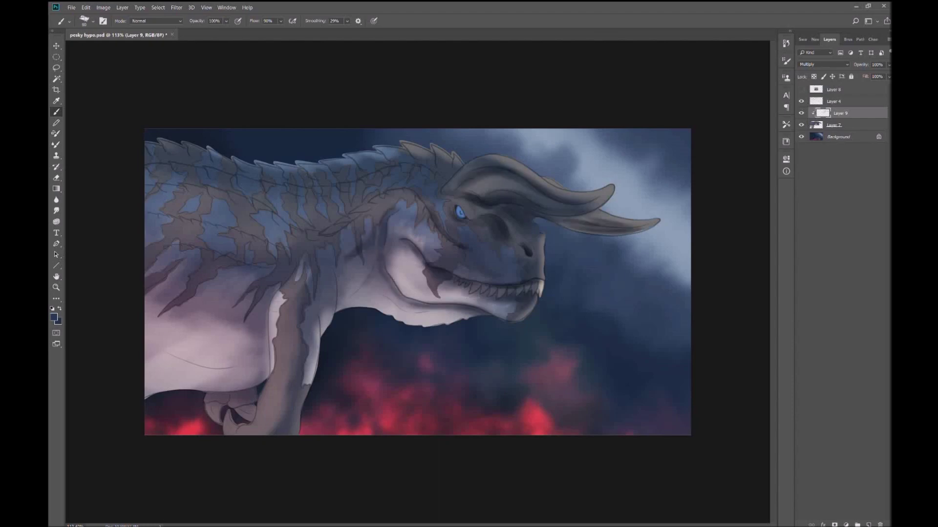
Darken the spine, upper back and neck with more shading strokes and darker patches
{"action": "mouse_move", "coordinate": [423, 150]}
{"action": "left_mouse_down"}
{"action": "mouse_move", "coordinate": [352, 168]}
{"action": "mouse_move", "coordinate": [235, 175]}
{"action": "mouse_move", "coordinate": [156, 151]}
{"action": "left_mouse_up"}
{"action": "mouse_move", "coordinate": [361, 193]}
{"action": "left_mouse_down"}
{"action": "mouse_move", "coordinate": [189, 166]}
{"action": "mouse_move", "coordinate": [149, 176]}
{"action": "left_mouse_up"}
{"action": "left_click_drag", "start_coordinate": [387, 193], "coordinate": [234, 229]}
{"action": "left_click_drag", "start_coordinate": [254, 188], "coordinate": [156, 193]}
{"action": "left_click_drag", "start_coordinate": [269, 242], "coordinate": [168, 220]}
{"action": "left_click_drag", "start_coordinate": [161, 181], "coordinate": [349, 200]}
{"action": "left_click_drag", "start_coordinate": [373, 205], "coordinate": [433, 176]}
{"action": "key", "text": "ctrl+plus"}
{"action": "left_click_drag", "start_coordinate": [161, 212], "coordinate": [219, 249]}
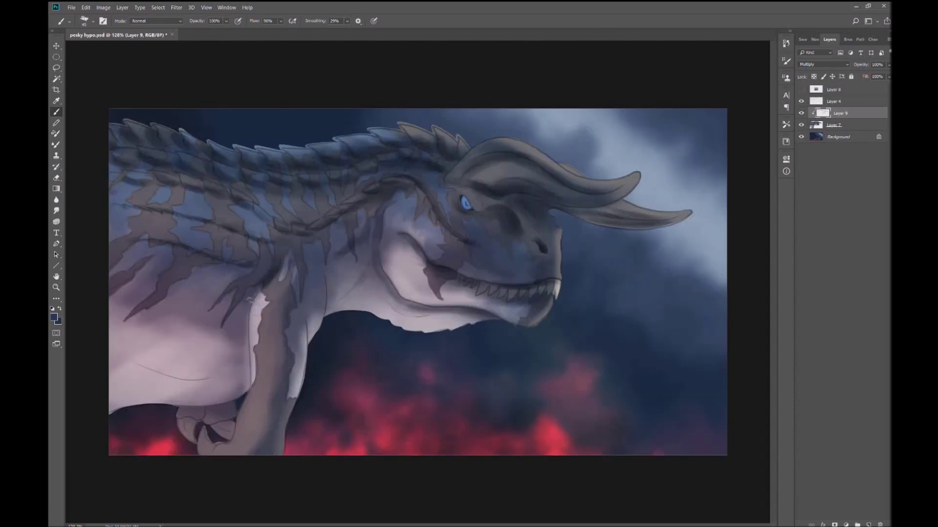
{"action": "left_click_drag", "start_coordinate": [166, 196], "coordinate": [283, 244]}
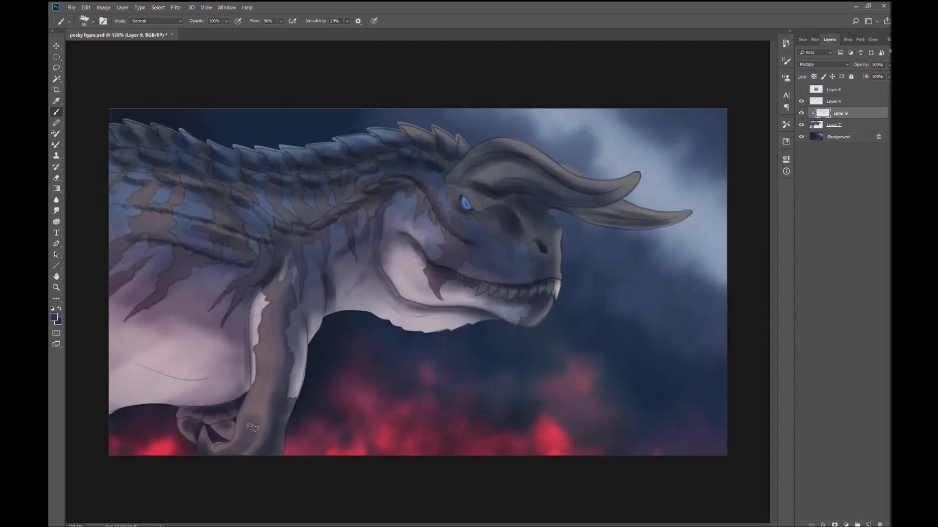
{"action": "key", "text": "ctrl+minus"}
{"action": "key", "text": "ctrl+minus"}
{"action": "scroll", "coordinate": [477, 220], "scroll_direction": "up", "scroll_amount": 3}
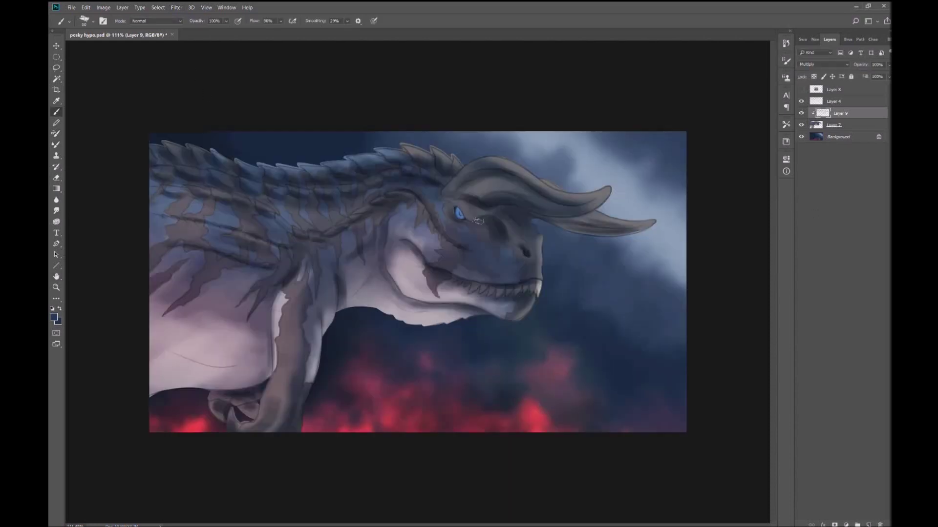
On a clipped Color Dodge layer, paint a pink glow along the leg and neck underside
{"action": "key", "text": "ctrl+shift+alt+n"}
{"action": "key", "text": "bracketleft"}
{"action": "left_click_drag", "start_coordinate": [249, 425], "coordinate": [276, 313]}
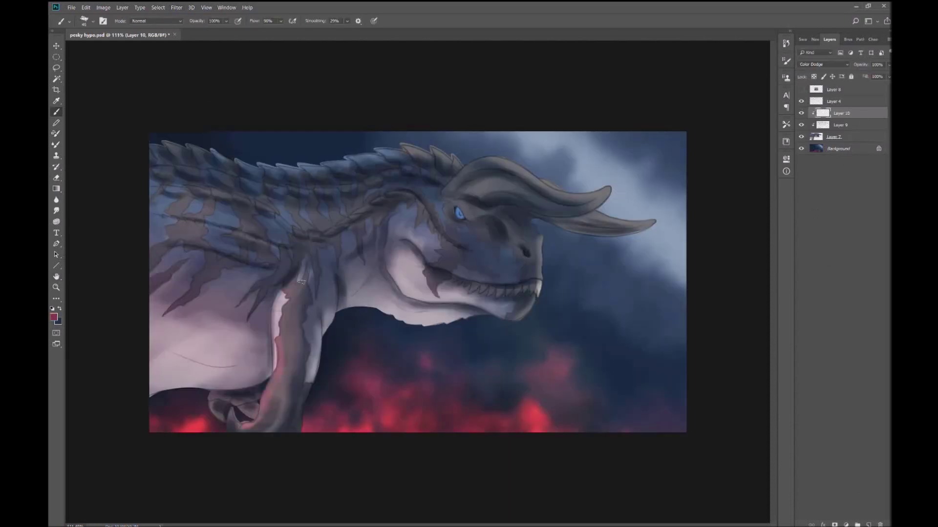
{"action": "key", "text": "bracketleft"}
{"action": "left_click_drag", "start_coordinate": [386, 320], "coordinate": [454, 315]}
{"action": "left_click_drag", "start_coordinate": [356, 313], "coordinate": [459, 298]}
{"action": "left_click_drag", "start_coordinate": [169, 248], "coordinate": [199, 249]}
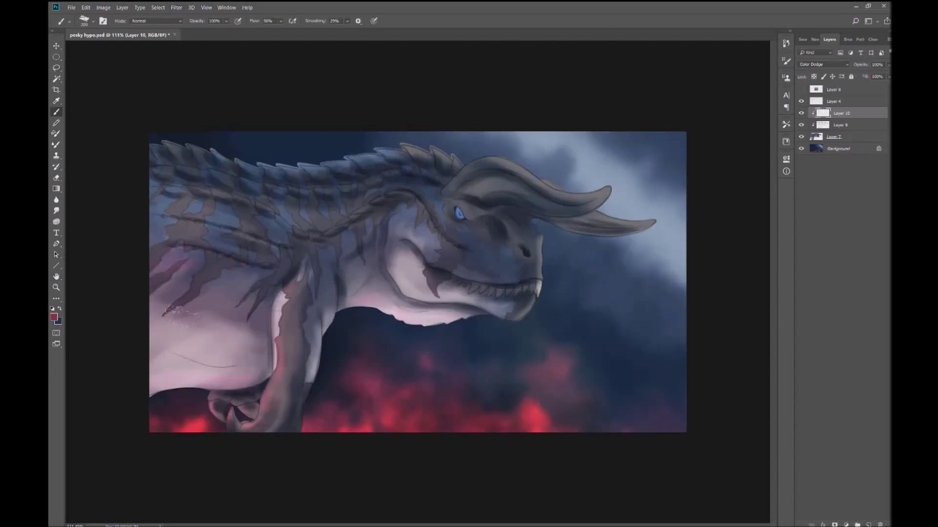
{"action": "scroll", "coordinate": [417, 281], "scroll_direction": "down", "scroll_amount": 1}
Add pink glints to the teeth, cheek, lower jaw, and under and along the horn
{"action": "left_click_drag", "start_coordinate": [466, 289], "coordinate": [488, 295]}
{"action": "left_click_drag", "start_coordinate": [393, 261], "coordinate": [508, 315]}
{"action": "left_click_drag", "start_coordinate": [454, 196], "coordinate": [520, 186]}
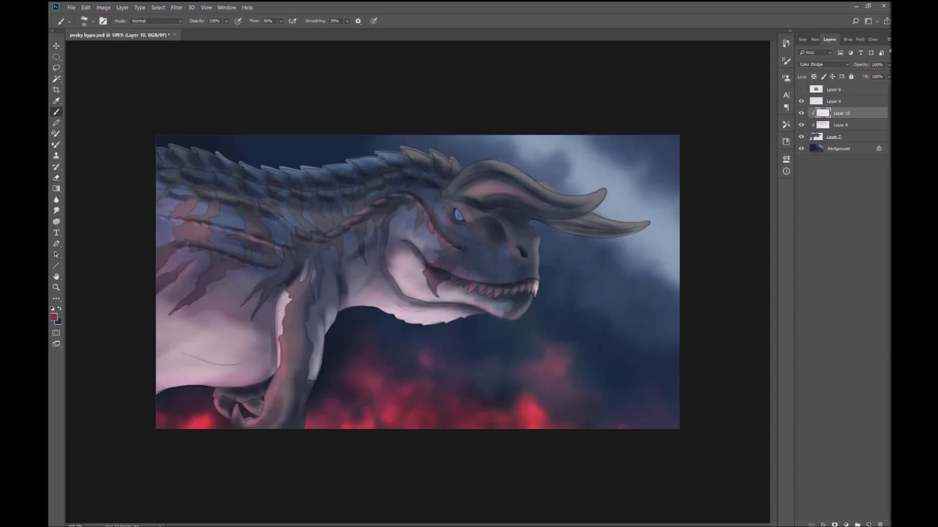
{"action": "scroll", "coordinate": [177, 190], "scroll_direction": "down", "scroll_amount": 2}
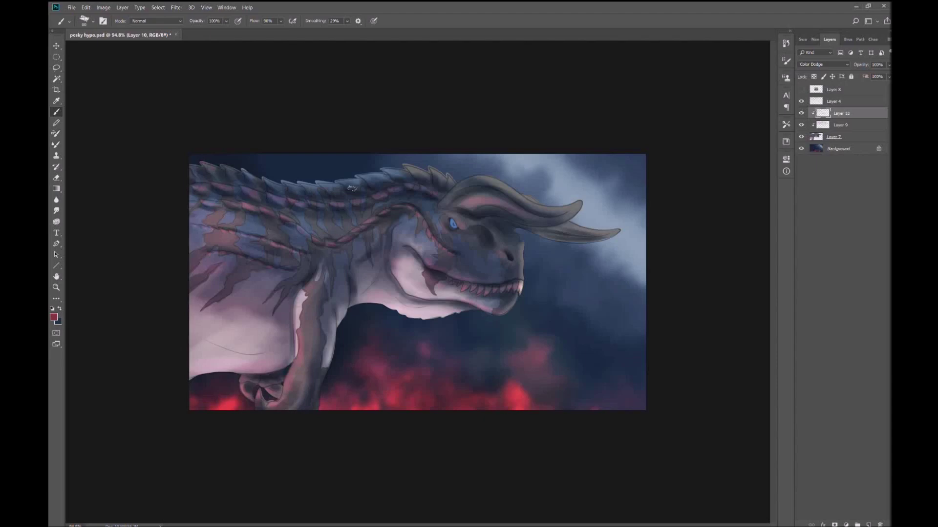
{"action": "scroll", "coordinate": [305, 245], "scroll_direction": "down", "scroll_amount": 1}
{"action": "left_click_drag", "start_coordinate": [462, 197], "coordinate": [552, 217]}
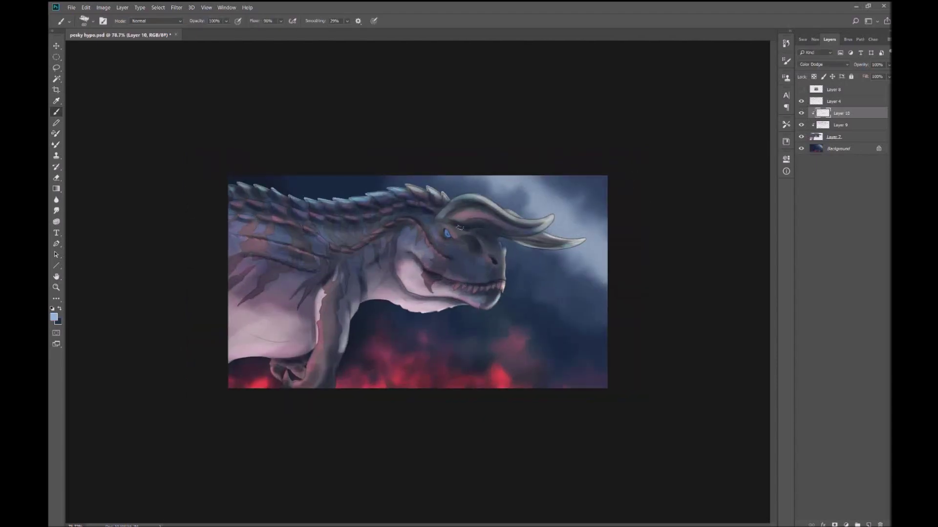
{"action": "scroll", "coordinate": [343, 375], "scroll_direction": "down", "scroll_amount": 1}
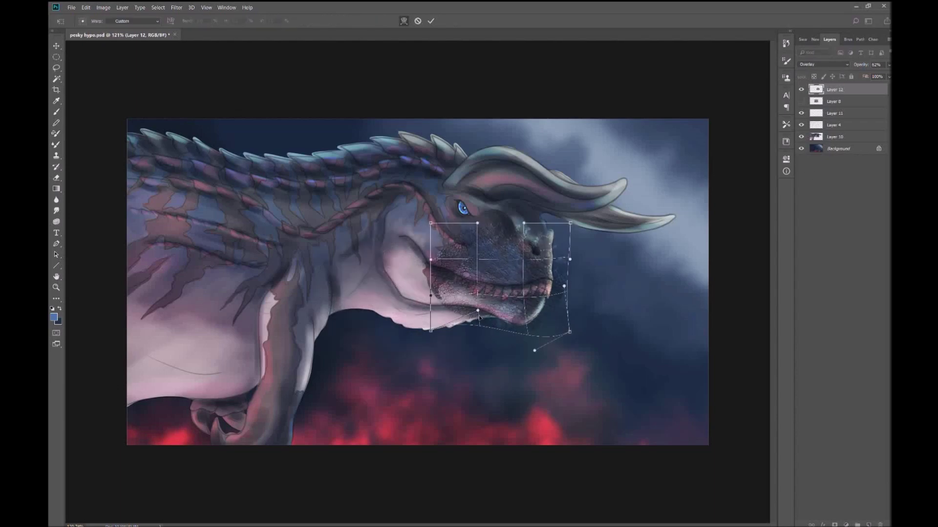
Lower the texture layer to 55% opacity and show the hidden texture layer again
{"action": "key", "text": "5"}
{"action": "key", "text": "5"}
{"action": "key", "text": "e"}
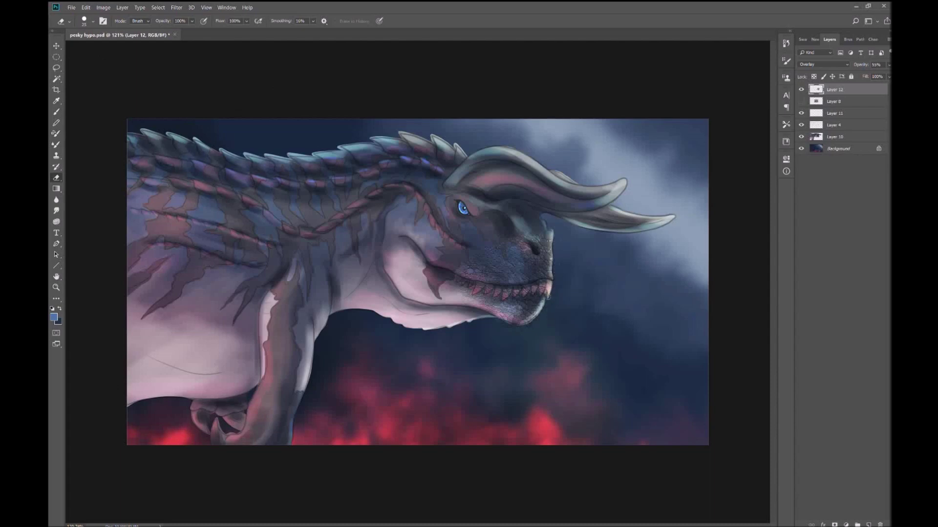
{"action": "scroll", "coordinate": [474, 241], "scroll_direction": "up", "scroll_amount": 3}
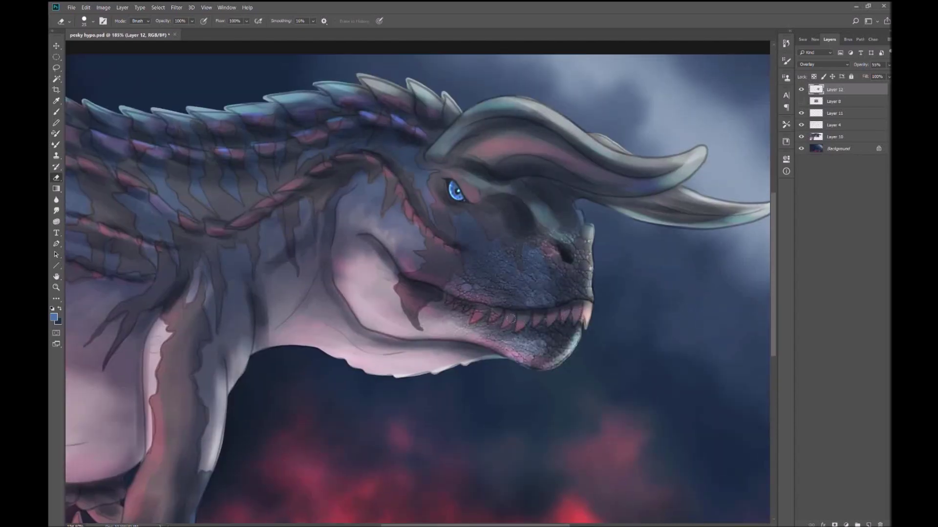
{"action": "scroll", "coordinate": [512, 315], "scroll_direction": "down", "scroll_amount": 2}
{"action": "left_click", "coordinate": [801, 102]}
{"action": "key", "text": "m"}
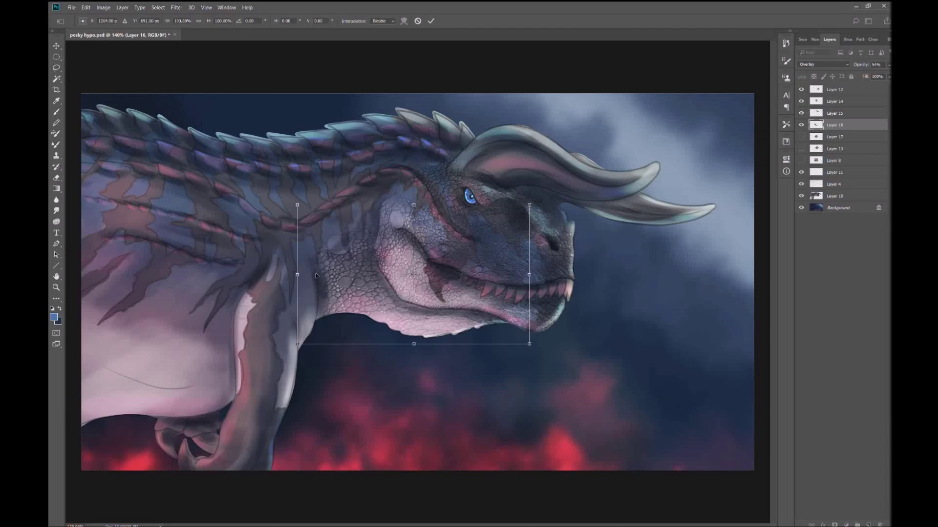
Confirm the neck texture, erase its seam, and paste another copy with its left edge erased
{"action": "key", "text": "Return"}
{"action": "key", "text": "e"}
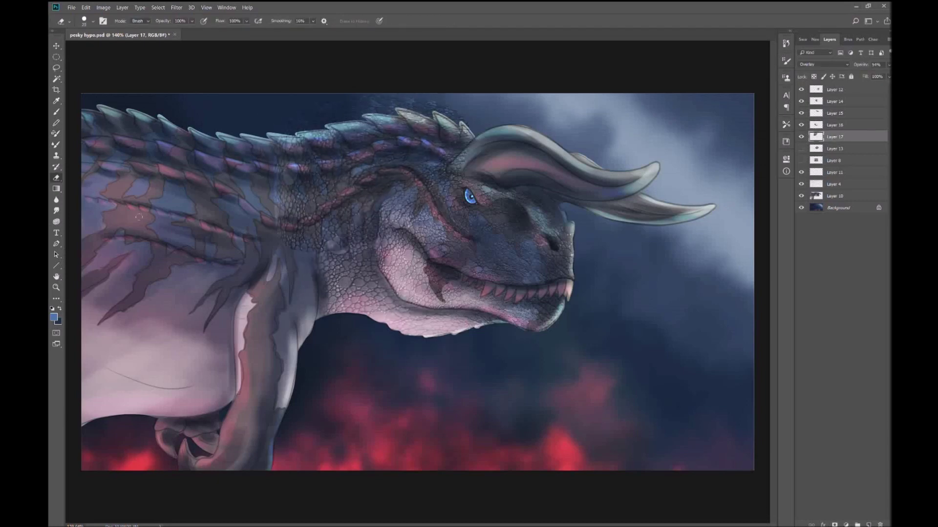
{"action": "key", "text": "bracketleft"}
{"action": "key", "text": "bracketleft"}
{"action": "key", "text": "bracketleft"}
{"action": "left_click_drag", "start_coordinate": [289, 230], "coordinate": [298, 250]}
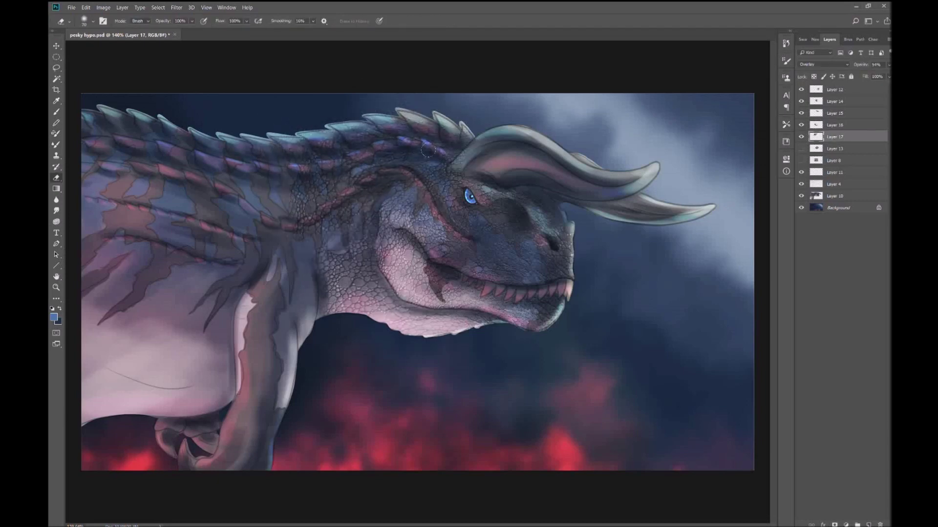
{"action": "scroll", "coordinate": [458, 235], "scroll_direction": "down", "scroll_amount": 5}
{"action": "scroll", "coordinate": [418, 282], "scroll_direction": "up", "scroll_amount": 4}
{"action": "key", "text": "ctrl+v"}
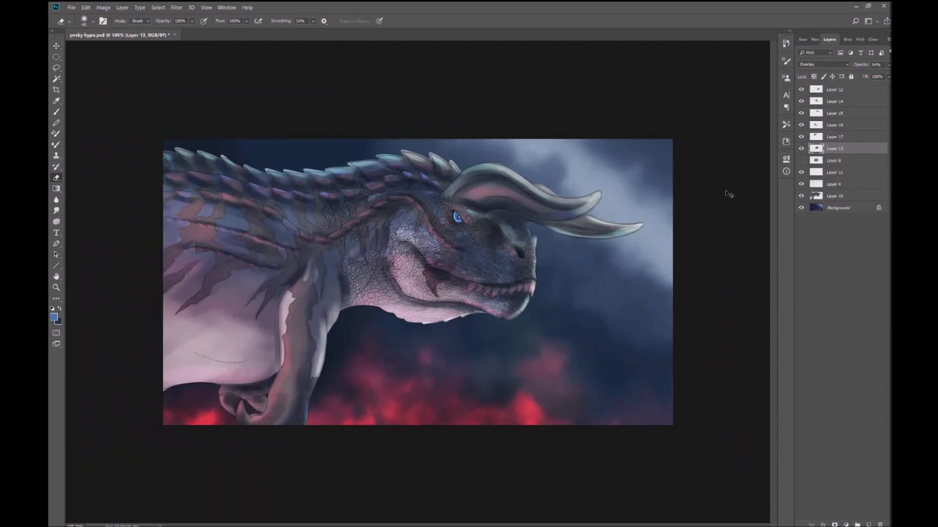
{"action": "key", "text": "bracketleft"}
{"action": "key", "text": "bracketleft"}
{"action": "key", "text": "bracketleft"}
{"action": "left_click_drag", "start_coordinate": [205, 249], "coordinate": [208, 222]}
{"action": "scroll", "coordinate": [266, 241], "scroll_direction": "down", "scroll_amount": 3}
{"action": "scroll", "coordinate": [266, 241], "scroll_direction": "up", "scroll_amount": 3}
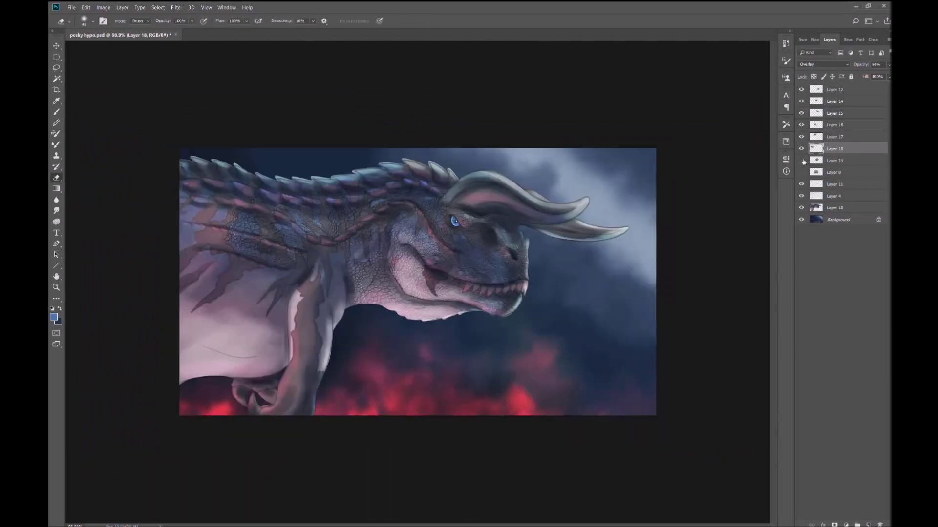
Paste another scale texture copy and move it onto the neck
{"action": "key", "text": "ctrl+v"}
{"action": "key", "text": "ctrl+t"}
{"action": "left_click_drag", "start_coordinate": [451, 272], "coordinate": [267, 195]}
{"action": "key", "text": "Return"}
{"action": "key", "text": "e"}
{"action": "key", "text": "bracketleft"}
{"action": "key", "text": "bracketleft"}
{"action": "key", "text": "bracketleft"}
{"action": "scroll", "coordinate": [227, 227], "scroll_direction": "down", "scroll_amount": 3}
{"action": "scroll", "coordinate": [227, 227], "scroll_direction": "up", "scroll_amount": 4}
Paste texture copies onto the body, warping one and moving one to the lower-left body
{"action": "key", "text": "ctrl+v"}
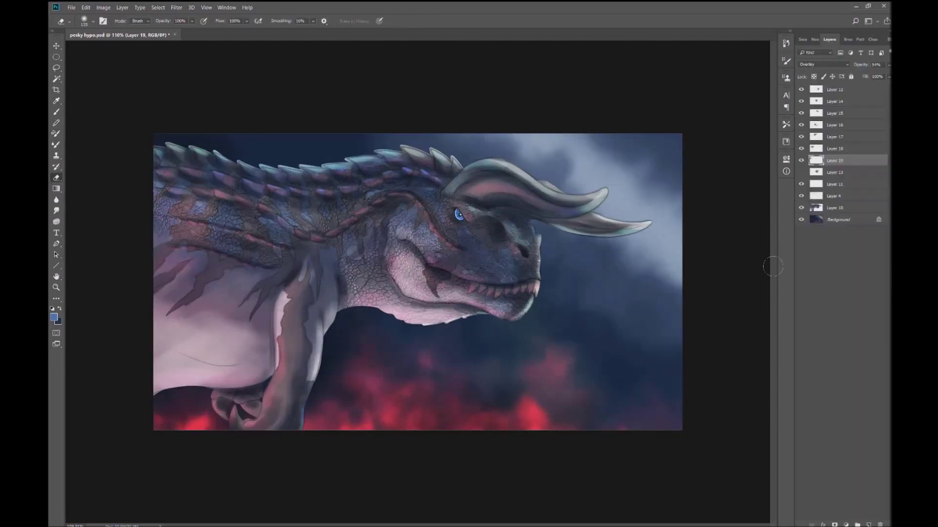
{"action": "key", "text": "ctrl+t"}
{"action": "key", "text": "Return"}
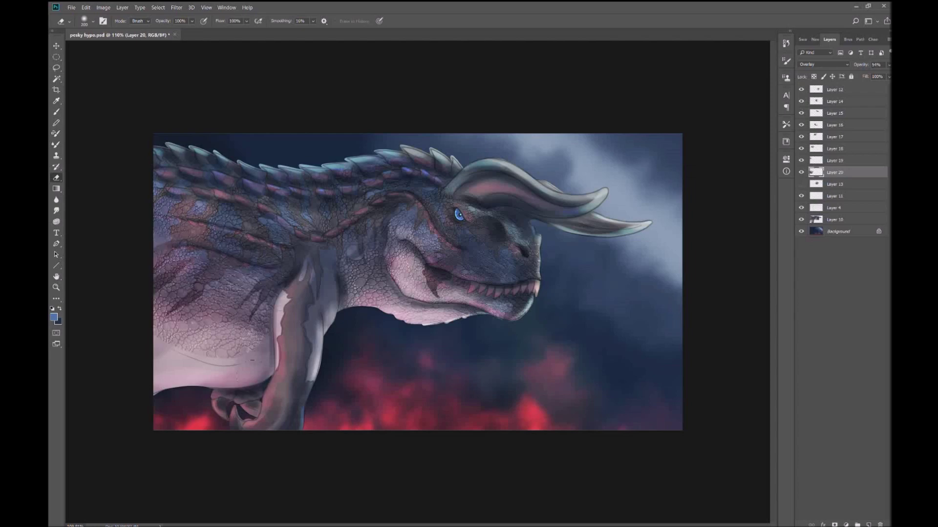
{"action": "scroll", "coordinate": [649, 498], "scroll_direction": "down", "scroll_amount": 3}
{"action": "scroll", "coordinate": [649, 498], "scroll_direction": "up", "scroll_amount": 1}
{"action": "key", "text": "ctrl+v"}
{"action": "left_click_drag", "start_coordinate": [406, 278], "coordinate": [266, 332]}
{"action": "key", "text": "ctrl+t"}
{"action": "key", "text": "Return"}
{"action": "scroll", "coordinate": [259, 389], "scroll_direction": "down", "scroll_amount": 3}
{"action": "scroll", "coordinate": [259, 389], "scroll_direction": "up", "scroll_amount": 4}
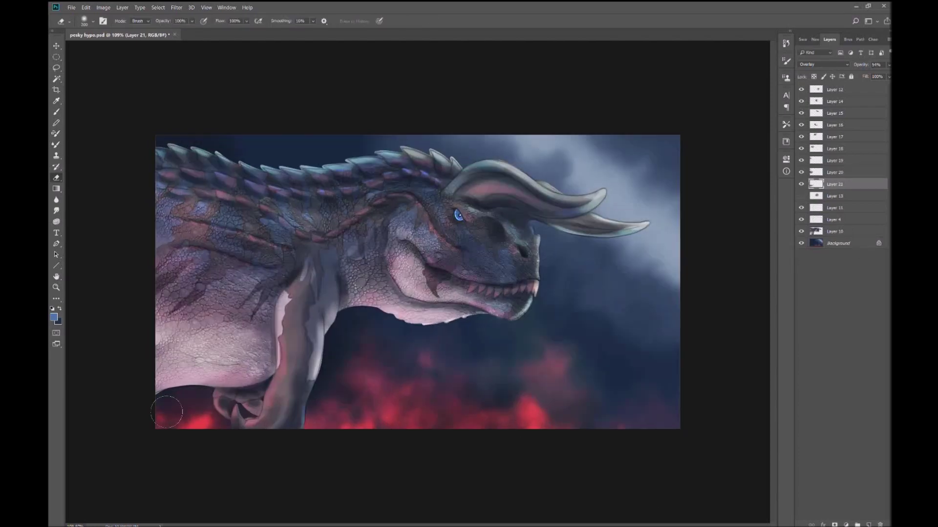
Paste another texture patch, rotating and shifting it to follow the body
{"action": "key", "text": "ctrl+v"}
{"action": "key", "text": "ctrl+t"}
{"action": "left_click_drag", "start_coordinate": [390, 341], "coordinate": [395, 263]}
{"action": "left_click_drag", "start_coordinate": [324, 307], "coordinate": [303, 322]}
{"action": "key", "text": "Return"}
{"action": "scroll", "coordinate": [418, 283], "scroll_direction": "down", "scroll_amount": 2}
{"action": "scroll", "coordinate": [418, 281], "scroll_direction": "up", "scroll_amount": 1}
Warp a texture patch around the leg and merge the painting layers into one
{"action": "key", "text": "ctrl+v"}
{"action": "key", "text": "ctrl+t"}
{"action": "mouse_move", "coordinate": [445, 321]}
{"action": "left_mouse_down"}
{"action": "mouse_move", "coordinate": [317, 371]}
{"action": "mouse_move", "coordinate": [271, 406]}
{"action": "left_mouse_up"}
{"action": "key", "text": "Return"}
{"action": "scroll", "coordinate": [335, 317], "scroll_direction": "up", "scroll_amount": 2}
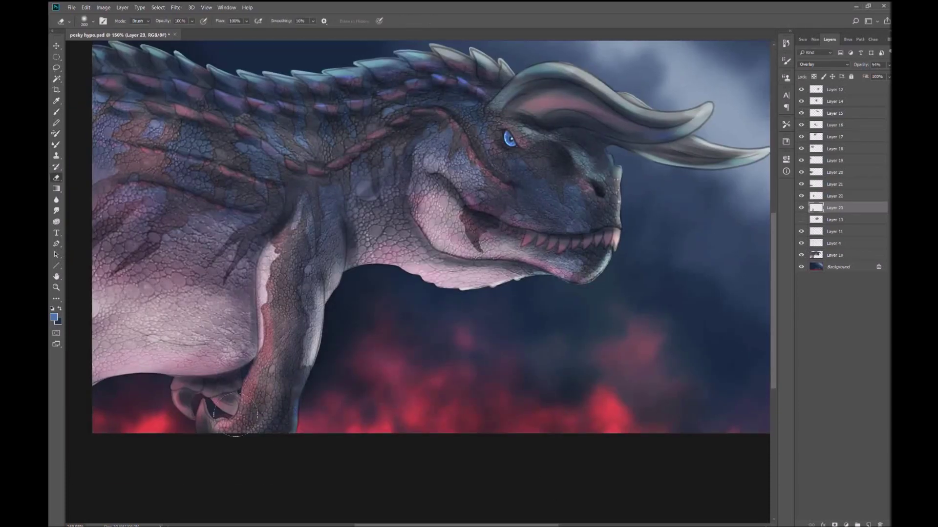
{"action": "scroll", "coordinate": [335, 318], "scroll_direction": "down", "scroll_amount": 4}
{"action": "scroll", "coordinate": [637, 482], "scroll_direction": "up", "scroll_amount": 2}
{"action": "key", "text": "ctrl+e"}
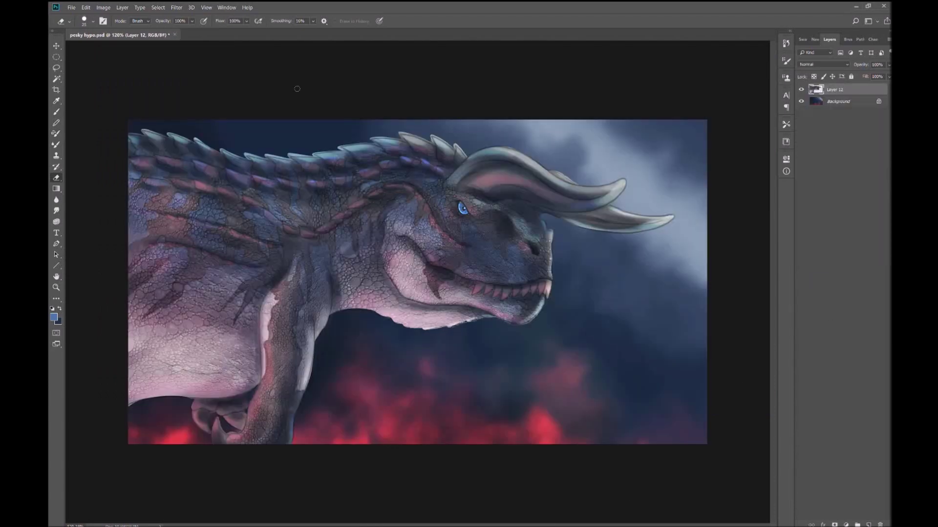
With a normal brush and a sampled dark tone, reshade the horn's underside and upper surface
{"action": "scroll", "coordinate": [571, 215], "scroll_direction": "up", "scroll_amount": 3}
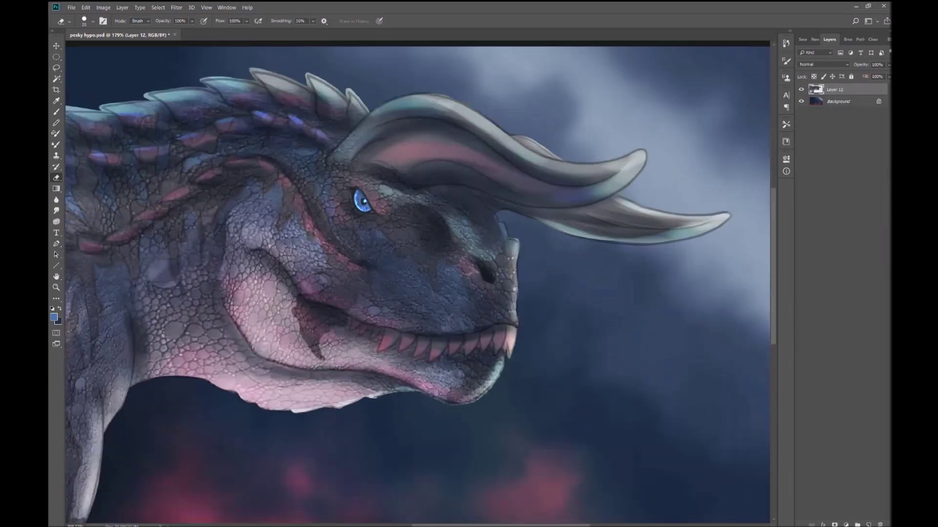
{"action": "key", "text": "b"}
{"action": "scroll", "coordinate": [369, 207], "scroll_direction": "up", "scroll_amount": 2}
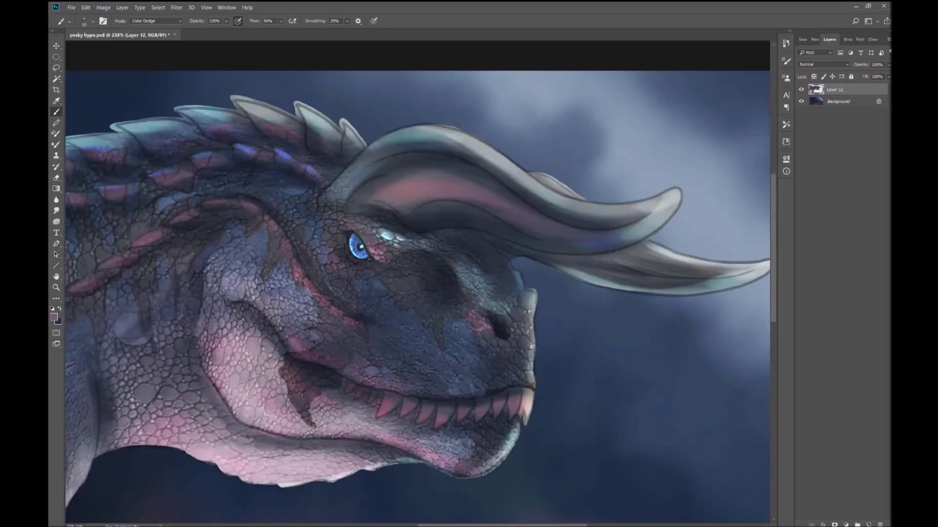
{"action": "key", "text": "shift+alt+n"}
{"action": "left_click", "coordinate": [450, 275], "text": "alt"}
{"action": "scroll", "coordinate": [415, 269], "scroll_direction": "down", "scroll_amount": 1}
{"action": "key", "text": "bracketright"}
{"action": "key", "text": "bracketright"}
{"action": "left_click_drag", "start_coordinate": [439, 179], "coordinate": [605, 215]}
{"action": "mouse_move", "coordinate": [406, 112]}
{"action": "left_mouse_down"}
{"action": "mouse_move", "coordinate": [491, 110]}
{"action": "mouse_move", "coordinate": [608, 180]}
{"action": "left_mouse_up"}
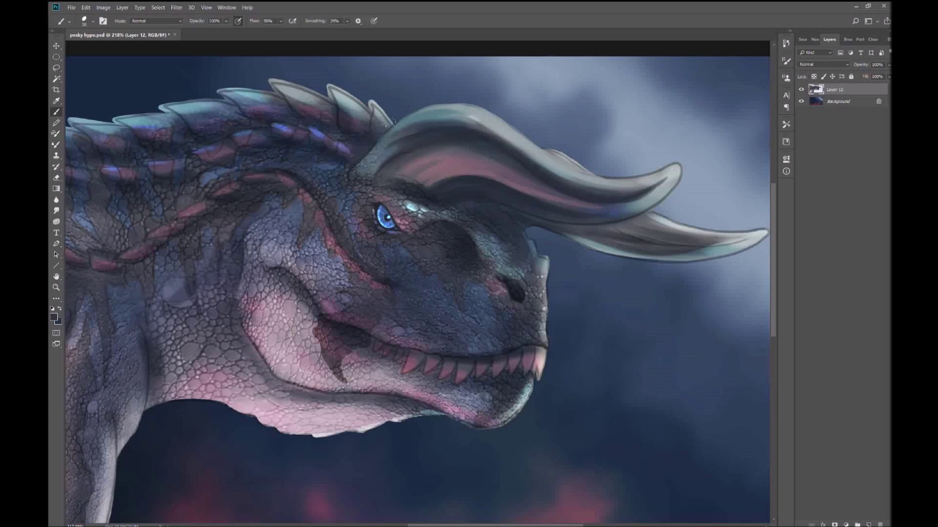
Add small dark strokes under the horn with a much smaller brush
{"action": "scroll", "coordinate": [525, 190], "scroll_direction": "down", "scroll_amount": 3}
{"action": "key", "text": "bracketleft"}
{"action": "key", "text": "bracketleft"}
{"action": "key", "text": "bracketleft"}
{"action": "left_click_drag", "start_coordinate": [476, 190], "coordinate": [572, 212]}
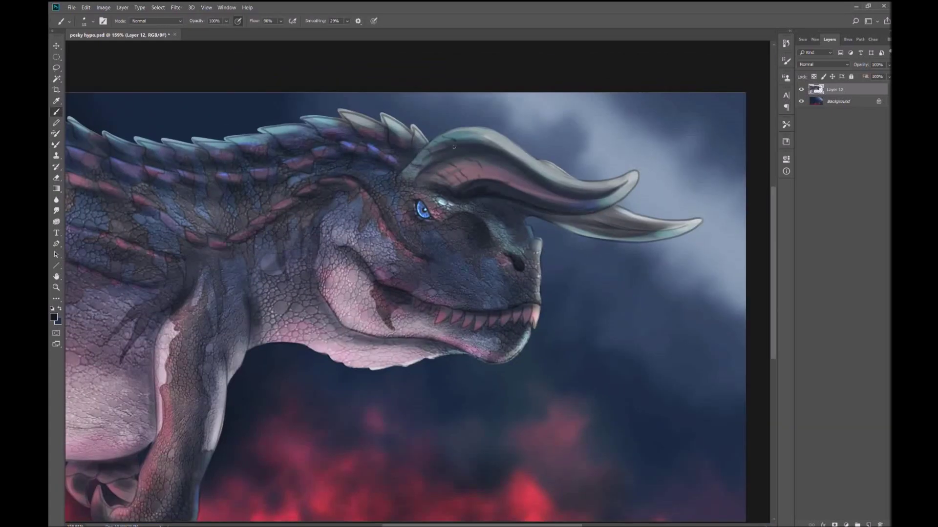
{"action": "scroll", "coordinate": [432, 201], "scroll_direction": "up", "scroll_amount": 1}
{"action": "key", "text": "bracketleft"}
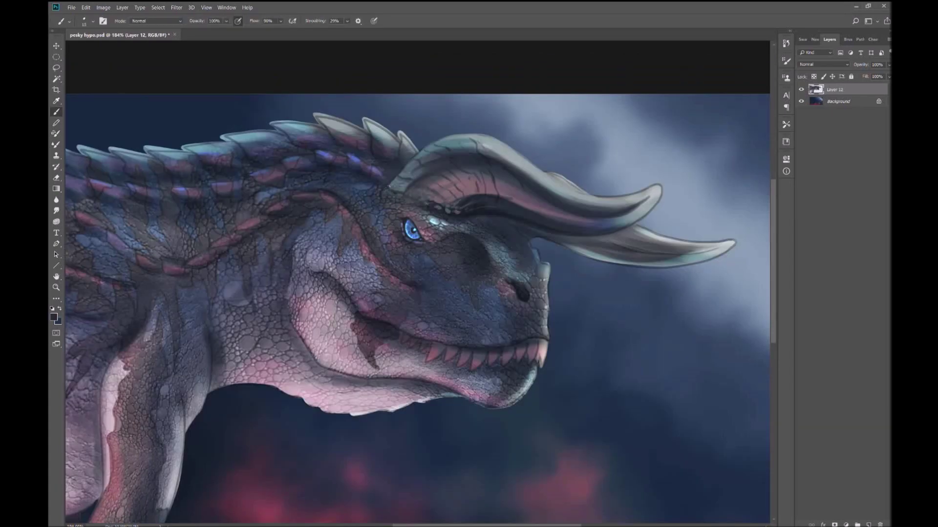
{"action": "scroll", "coordinate": [488, 205], "scroll_direction": "down", "scroll_amount": 5}
{"action": "scroll", "coordinate": [484, 195], "scroll_direction": "up", "scroll_amount": 6}
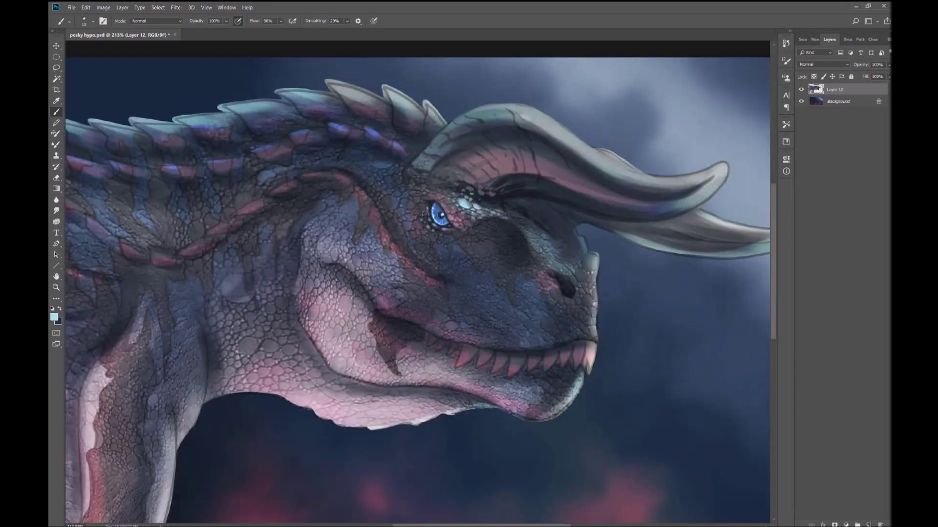
{"action": "scroll", "coordinate": [426, 223], "scroll_direction": "down", "scroll_amount": 2}
Sample pink from near the teeth and paint highlights along the lower-jaw teeth
{"action": "left_click", "coordinate": [562, 228], "text": "alt"}
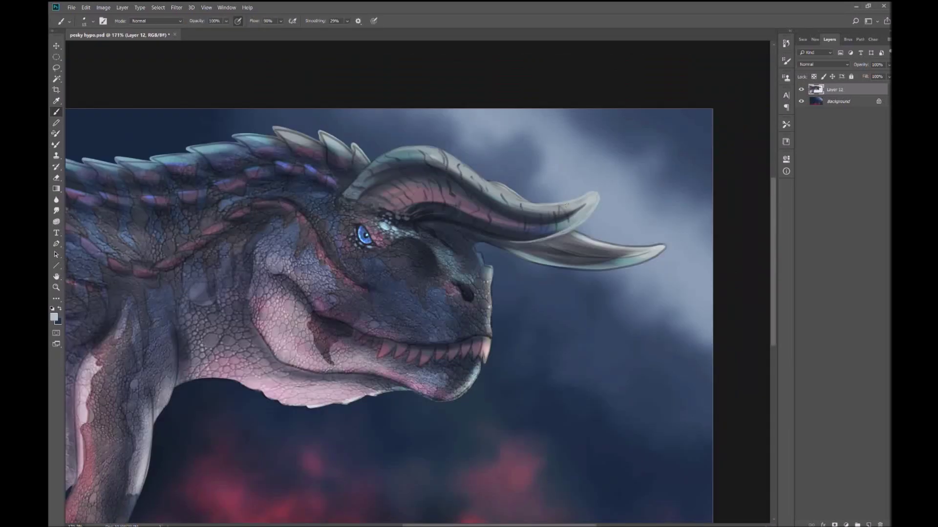
{"action": "scroll", "coordinate": [425, 220], "scroll_direction": "down", "scroll_amount": 5}
{"action": "scroll", "coordinate": [425, 220], "scroll_direction": "up", "scroll_amount": 6}
{"action": "left_click", "coordinate": [529, 345], "text": "alt"}
{"action": "left_click_drag", "start_coordinate": [473, 347], "coordinate": [419, 344]}
{"action": "scroll", "coordinate": [393, 331], "scroll_direction": "down", "scroll_amount": 2}
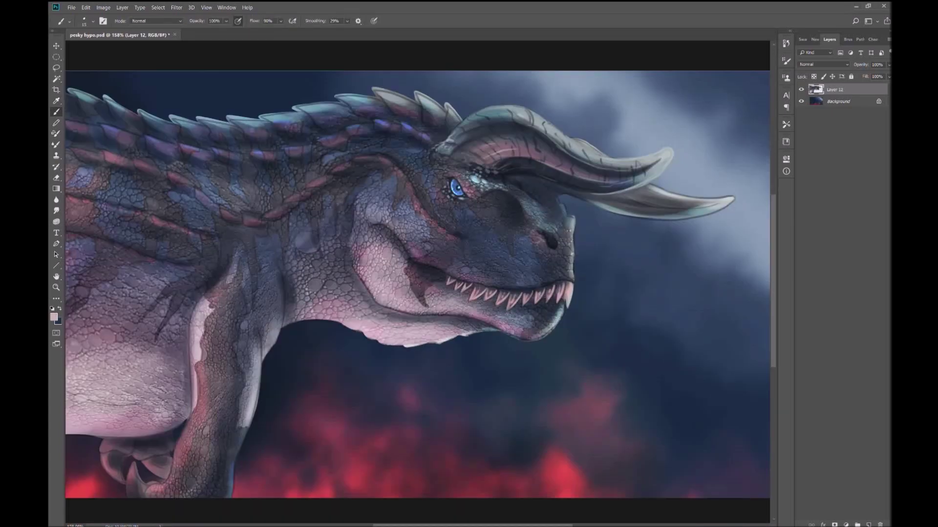
{"action": "scroll", "coordinate": [421, 299], "scroll_direction": "up", "scroll_amount": 2}
{"action": "scroll", "coordinate": [332, 488], "scroll_direction": "down", "scroll_amount": 5}
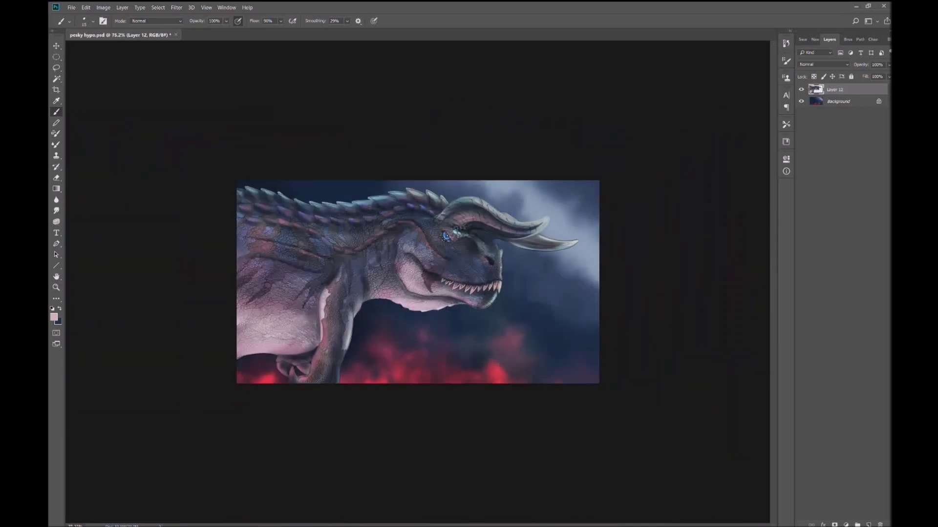
{"action": "scroll", "coordinate": [332, 488], "scroll_direction": "up", "scroll_amount": 6}
Sample light pink and blue-grey tones, then set the brush to an additive glow mode
{"action": "left_click", "coordinate": [505, 344], "text": "alt"}
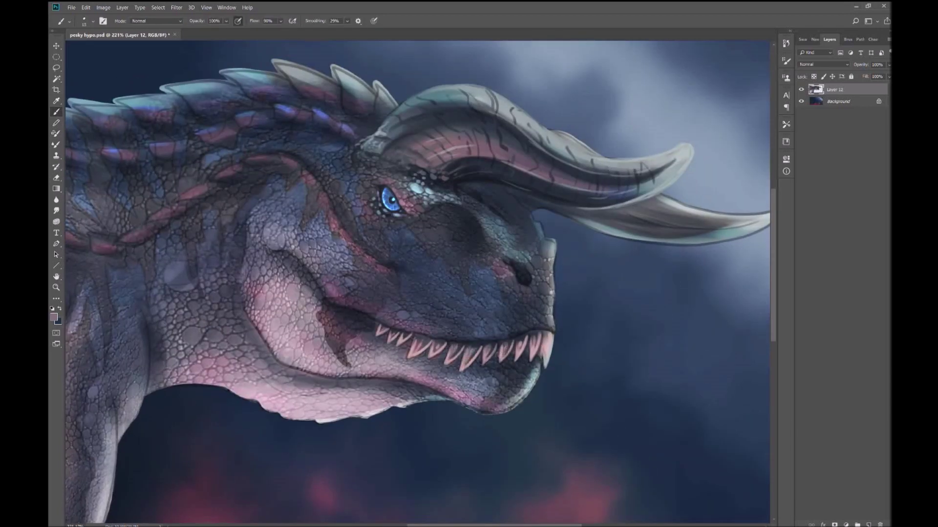
{"action": "left_click", "coordinate": [531, 328], "text": "alt"}
{"action": "left_click", "coordinate": [421, 339], "text": "alt"}
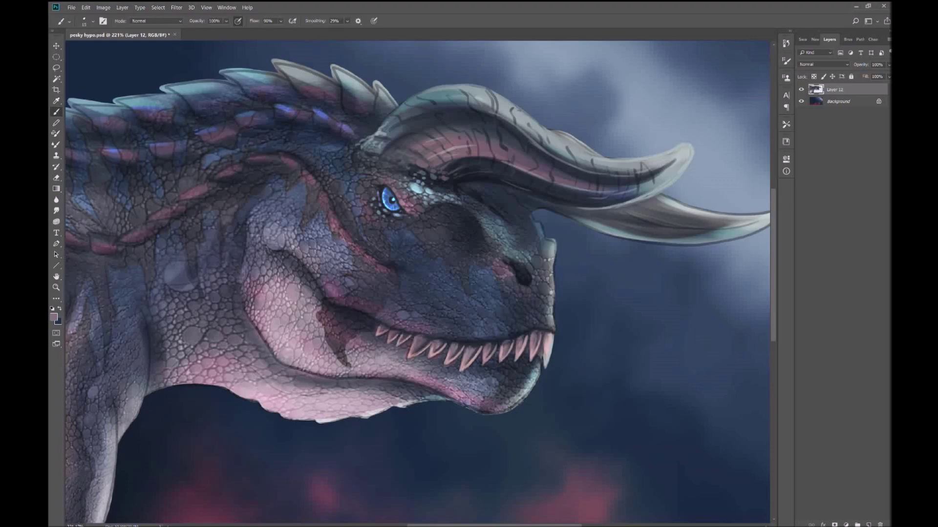
{"action": "scroll", "coordinate": [417, 283], "scroll_direction": "down", "scroll_amount": 1}
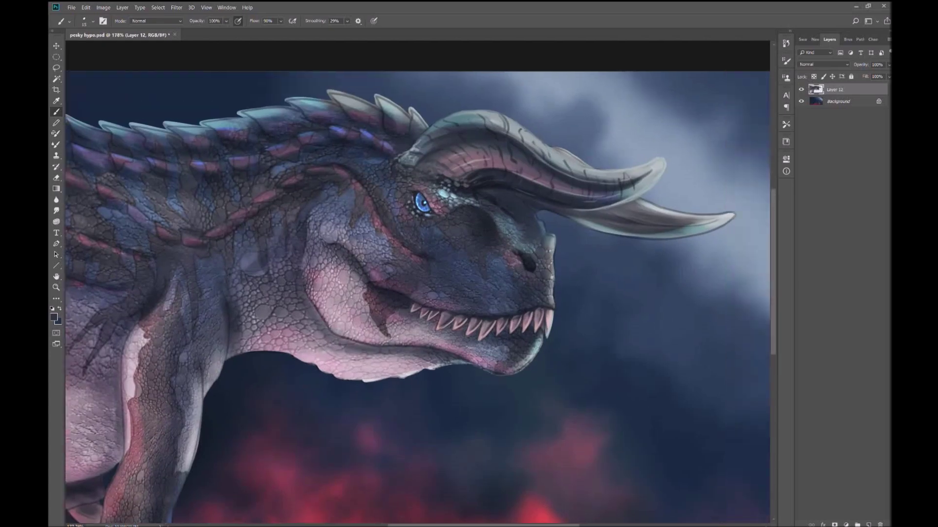
{"action": "scroll", "coordinate": [418, 283], "scroll_direction": "down", "scroll_amount": 5}
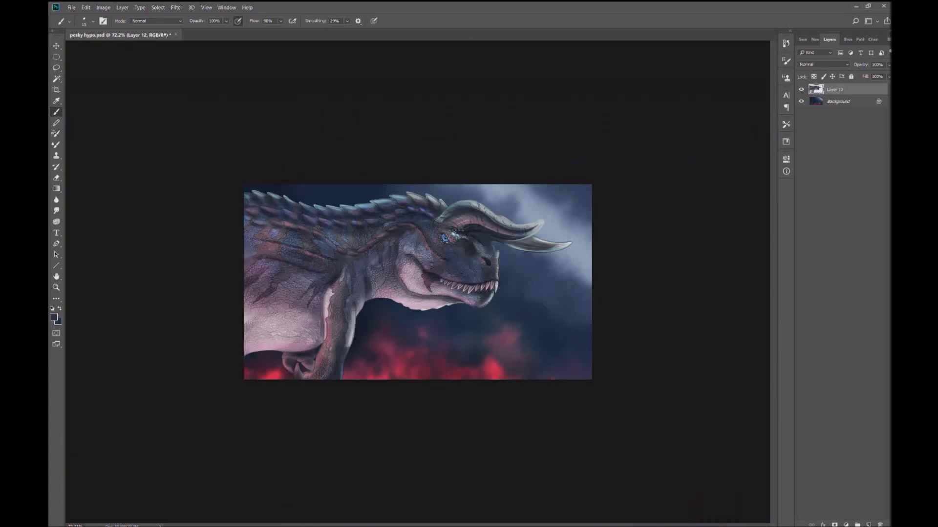
{"action": "scroll", "coordinate": [481, 213], "scroll_direction": "up", "scroll_amount": 5}
{"action": "key", "text": "shift+alt+w"}
Brighten the highlights along the horn with broad light strokes
{"action": "mouse_move", "coordinate": [512, 213]}
{"action": "left_mouse_down"}
{"action": "mouse_move", "coordinate": [606, 240]}
{"action": "mouse_move", "coordinate": [638, 229]}
{"action": "mouse_move", "coordinate": [639, 244]}
{"action": "left_mouse_up"}
{"action": "left_click_drag", "start_coordinate": [420, 180], "coordinate": [515, 220]}
{"action": "scroll", "coordinate": [428, 162], "scroll_direction": "down", "scroll_amount": 5}
{"action": "scroll", "coordinate": [428, 163], "scroll_direction": "up", "scroll_amount": 5}
With a smaller brush, paint four thin light veins down the horn
{"action": "key", "text": "bracketleft"}
{"action": "key", "text": "bracketleft"}
{"action": "key", "text": "bracketleft"}
{"action": "left_click_drag", "start_coordinate": [439, 149], "coordinate": [472, 198]}
{"action": "left_click_drag", "start_coordinate": [481, 163], "coordinate": [491, 202]}
{"action": "left_click_drag", "start_coordinate": [499, 184], "coordinate": [511, 211]}
{"action": "left_click_drag", "start_coordinate": [421, 151], "coordinate": [432, 180]}
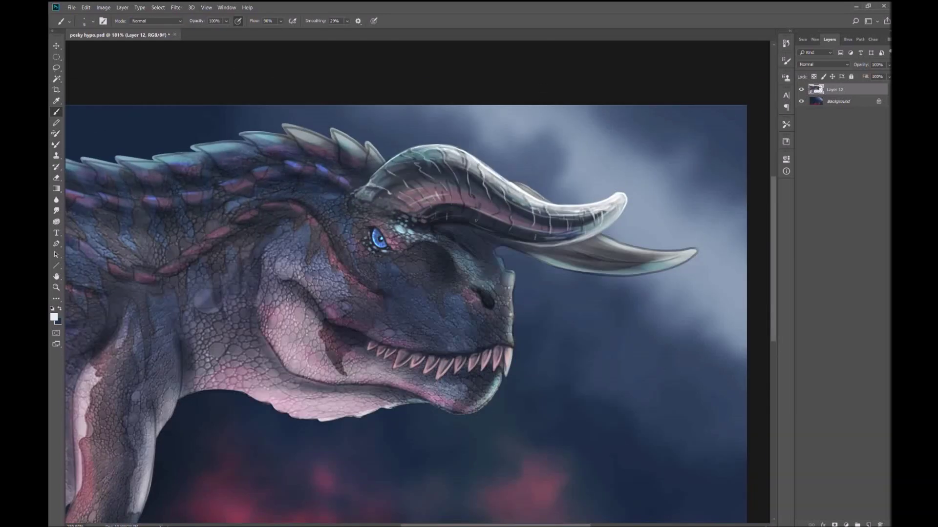
{"action": "scroll", "coordinate": [476, 220], "scroll_direction": "down", "scroll_amount": 1}
Intensify the horn's pink highlights in Color Dodge mode, then return the brush to Normal
{"action": "left_click", "coordinate": [156, 21]}
{"action": "left_click", "coordinate": [205, 80]}
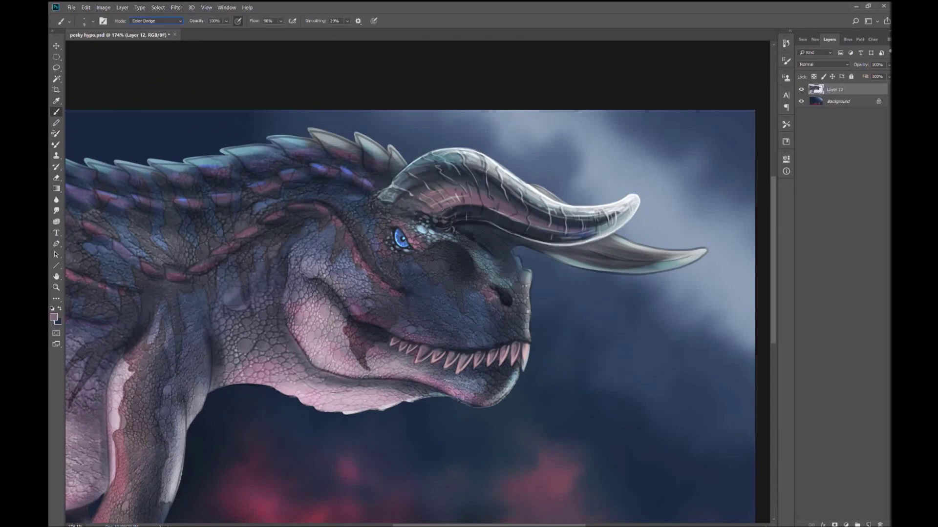
{"action": "mouse_move", "coordinate": [469, 204]}
{"action": "left_mouse_down"}
{"action": "mouse_move", "coordinate": [567, 228]}
{"action": "mouse_move", "coordinate": [477, 193]}
{"action": "left_mouse_up"}
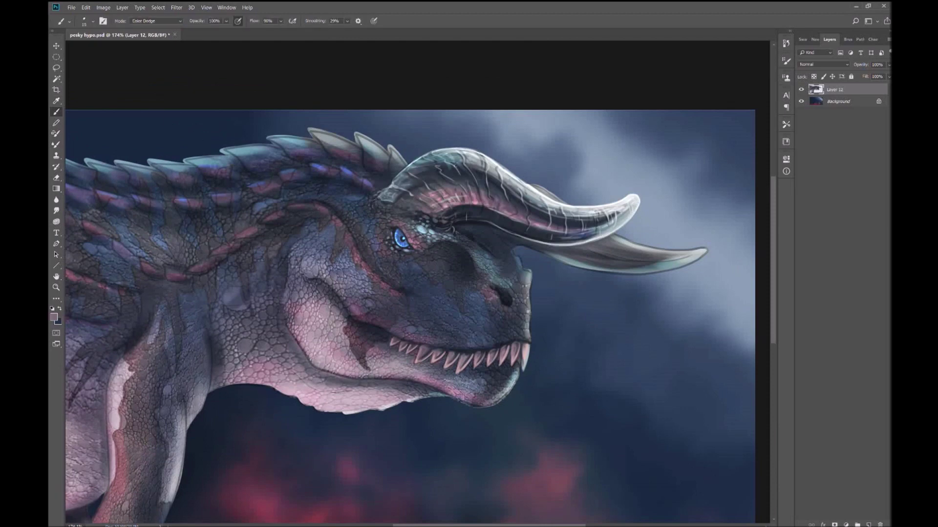
{"action": "scroll", "coordinate": [457, 171], "scroll_direction": "down", "scroll_amount": 5}
{"action": "scroll", "coordinate": [496, 274], "scroll_direction": "up", "scroll_amount": 5}
{"action": "key", "text": "shift+alt+n"}
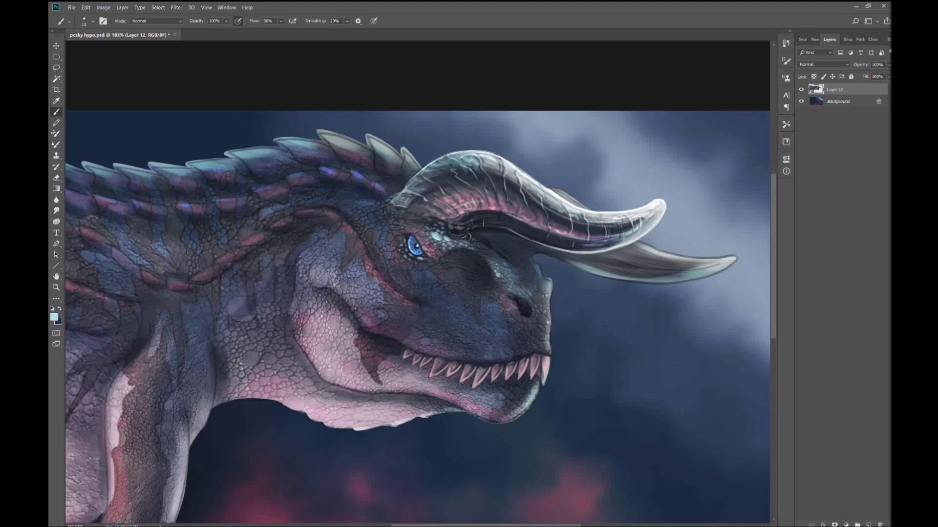
{"action": "scroll", "coordinate": [542, 342], "scroll_direction": "down", "scroll_amount": 5}
{"action": "scroll", "coordinate": [508, 259], "scroll_direction": "up", "scroll_amount": 6}
Sample grey-blue tones from the painting while panning and zooming around the horns
{"action": "left_click", "coordinate": [508, 259], "text": "alt"}
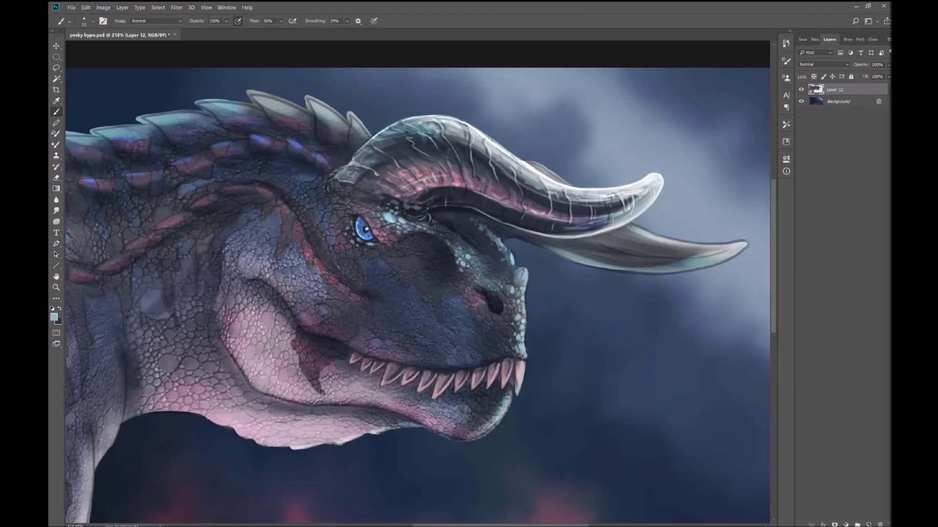
{"action": "left_click", "coordinate": [515, 354], "text": "alt"}
{"action": "scroll", "coordinate": [515, 354], "scroll_direction": "down", "scroll_amount": 5}
{"action": "scroll", "coordinate": [508, 223], "scroll_direction": "up", "scroll_amount": 6}
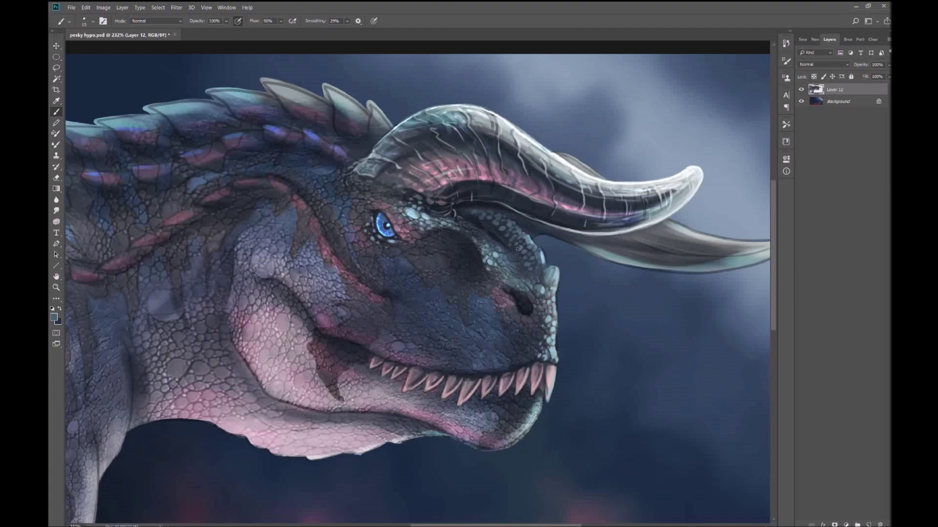
{"action": "scroll", "coordinate": [543, 280], "scroll_direction": "up", "scroll_amount": 1}
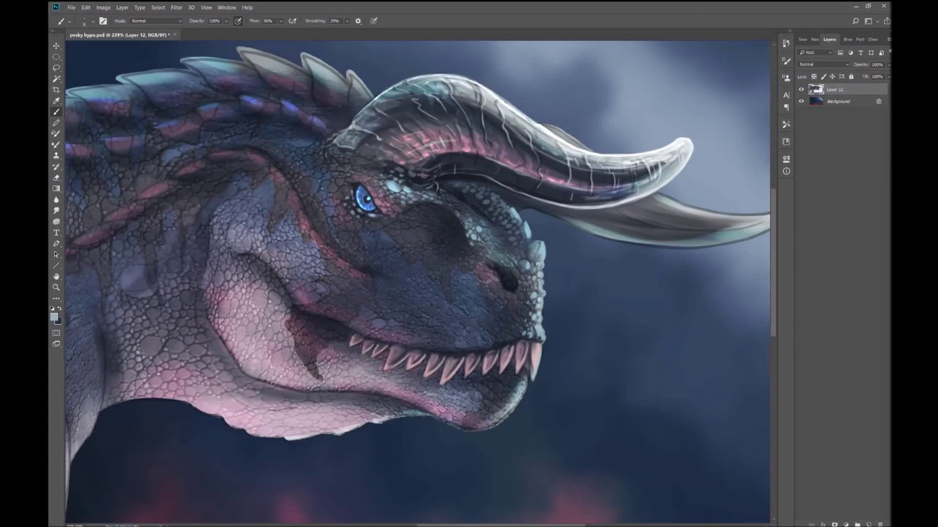
{"action": "scroll", "coordinate": [554, 287], "scroll_direction": "down", "scroll_amount": 2}
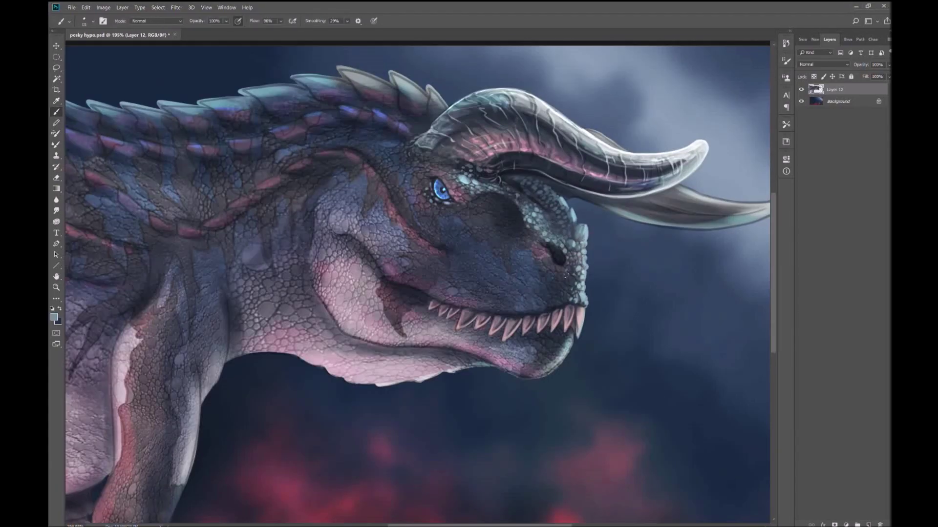
{"action": "scroll", "coordinate": [570, 264], "scroll_direction": "right", "scroll_amount": 2}
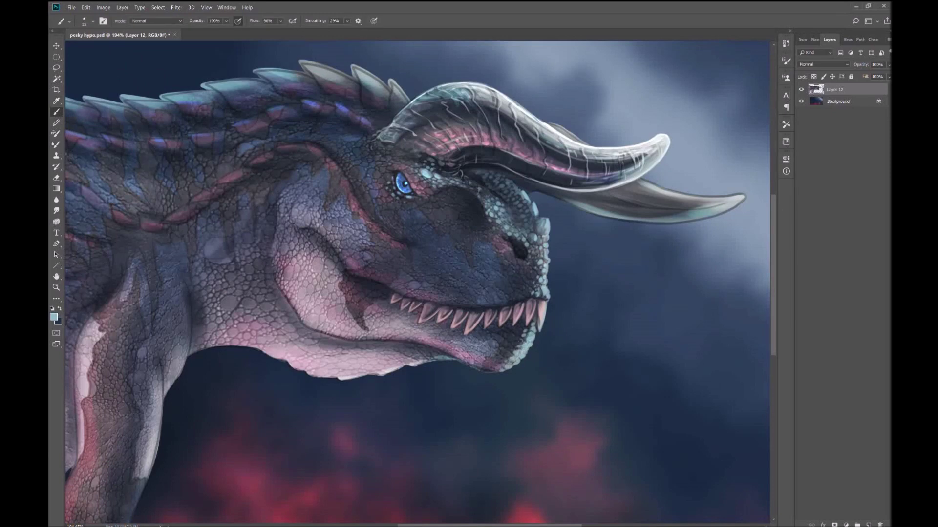
{"action": "scroll", "coordinate": [510, 362], "scroll_direction": "right", "scroll_amount": 3}
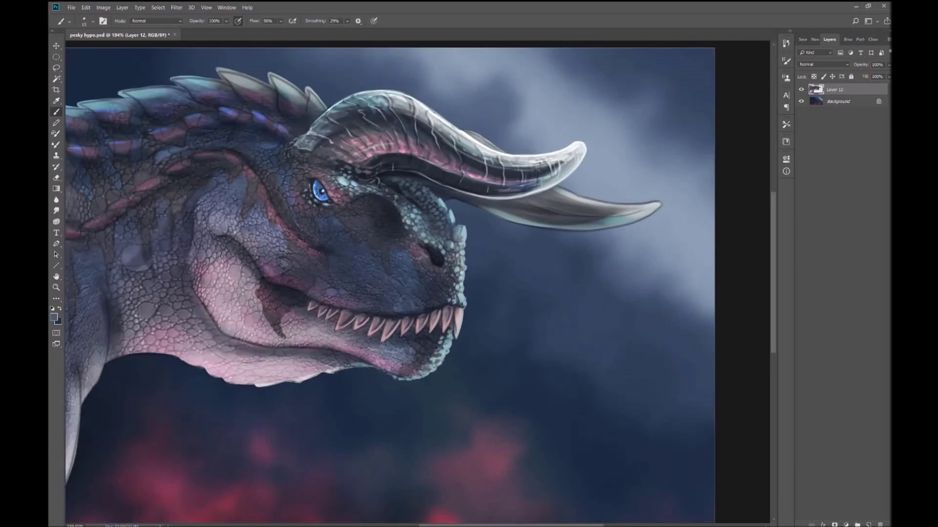
{"action": "scroll", "coordinate": [381, 474], "scroll_direction": "down", "scroll_amount": 5}
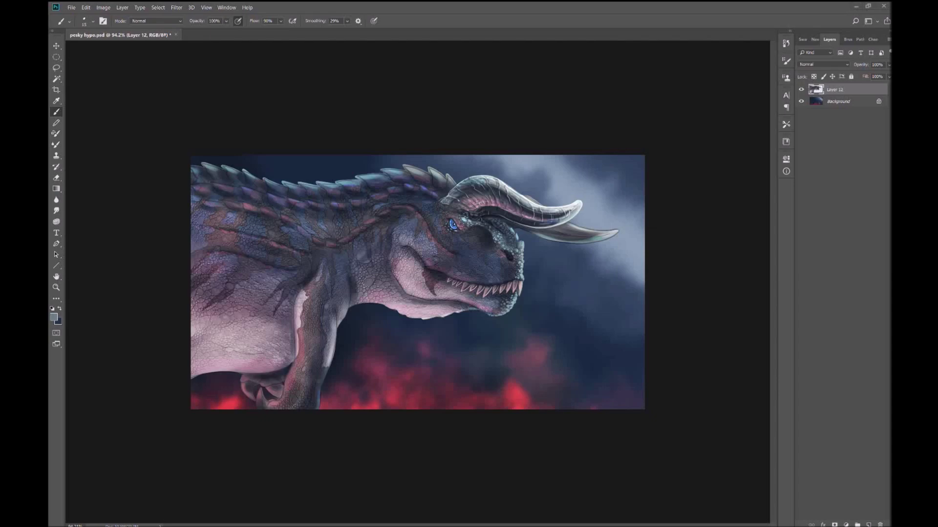
{"action": "scroll", "coordinate": [560, 189], "scroll_direction": "up", "scroll_amount": 3}
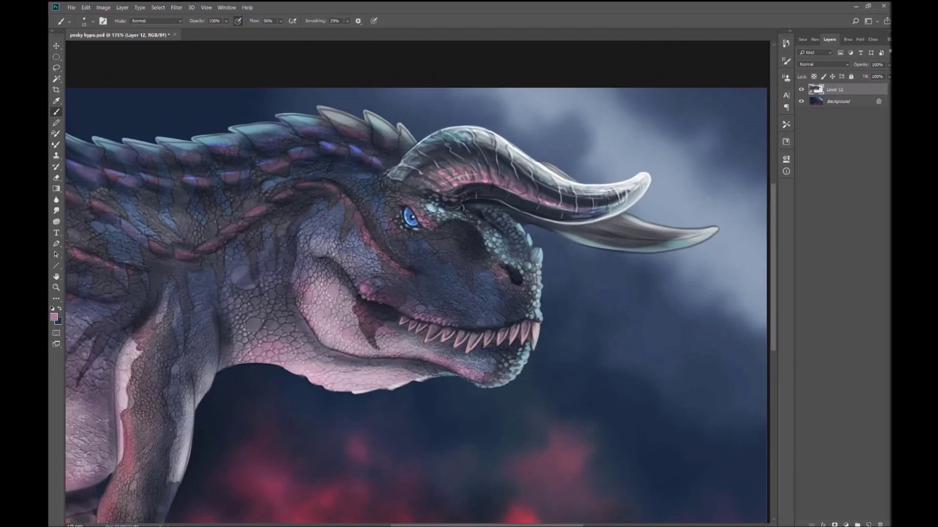
{"action": "scroll", "coordinate": [380, 301], "scroll_direction": "down", "scroll_amount": 5}
{"action": "scroll", "coordinate": [380, 301], "scroll_direction": "up", "scroll_amount": 6}
{"action": "scroll", "coordinate": [436, 240], "scroll_direction": "down", "scroll_amount": 5}
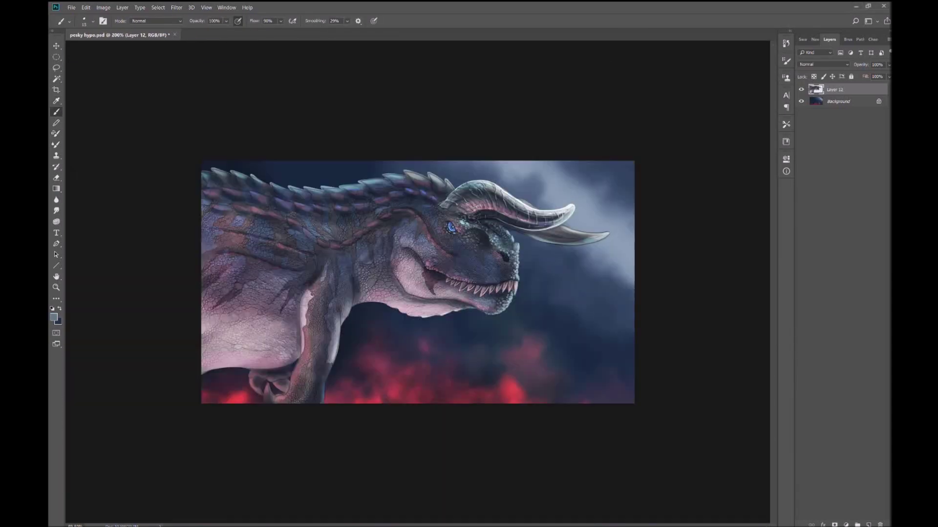
{"action": "scroll", "coordinate": [428, 377], "scroll_direction": "up", "scroll_amount": 5}
Sample a light grey and paint a light rim along the lower horn's underside
{"action": "left_click", "coordinate": [413, 401], "text": "alt"}
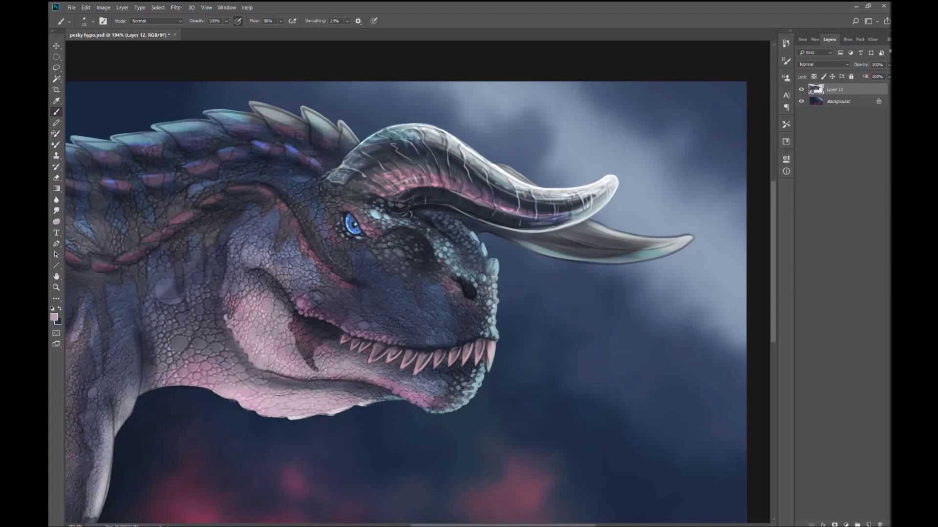
{"action": "scroll", "coordinate": [230, 322], "scroll_direction": "down", "scroll_amount": 5}
{"action": "scroll", "coordinate": [502, 254], "scroll_direction": "up", "scroll_amount": 5}
{"action": "left_click", "coordinate": [502, 254], "text": "alt"}
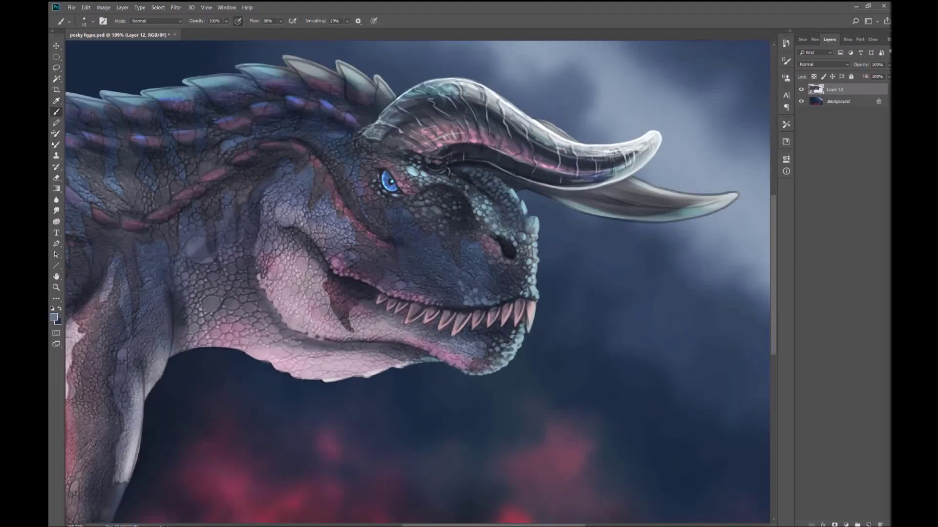
{"action": "scroll", "coordinate": [476, 299], "scroll_direction": "down", "scroll_amount": 2}
{"action": "scroll", "coordinate": [586, 273], "scroll_direction": "up", "scroll_amount": 3}
{"action": "left_click", "coordinate": [636, 270], "text": "alt"}
{"action": "left_click_drag", "start_coordinate": [636, 270], "coordinate": [537, 276]}
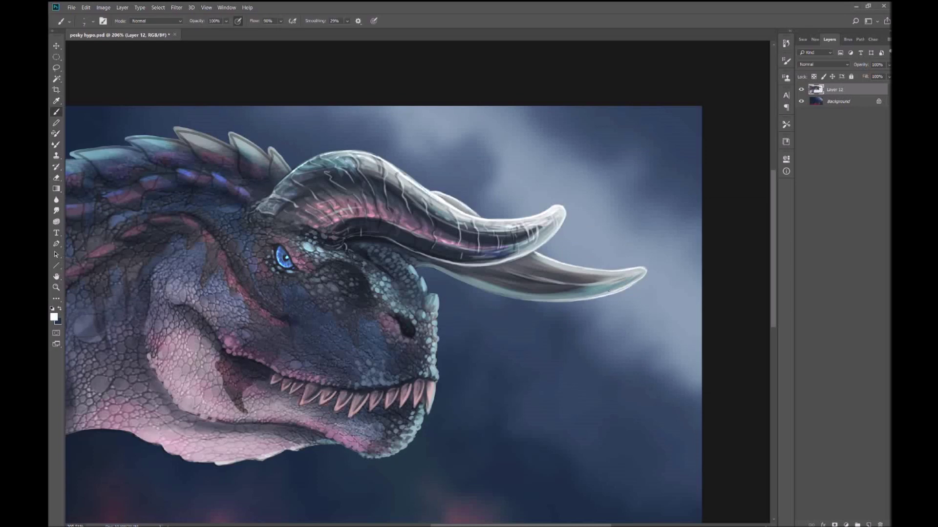
Sample a dark colour, dab a short stroke, and set the brush to Color Dodge
{"action": "scroll", "coordinate": [488, 278], "scroll_direction": "down", "scroll_amount": 3}
{"action": "scroll", "coordinate": [488, 278], "scroll_direction": "up", "scroll_amount": 2}
{"action": "left_click", "coordinate": [562, 281], "text": "alt"}
{"action": "mouse_move", "coordinate": [562, 280]}
{"action": "left_mouse_down"}
{"action": "mouse_move", "coordinate": [469, 283]}
{"action": "mouse_move", "coordinate": [562, 283]}
{"action": "left_mouse_up"}
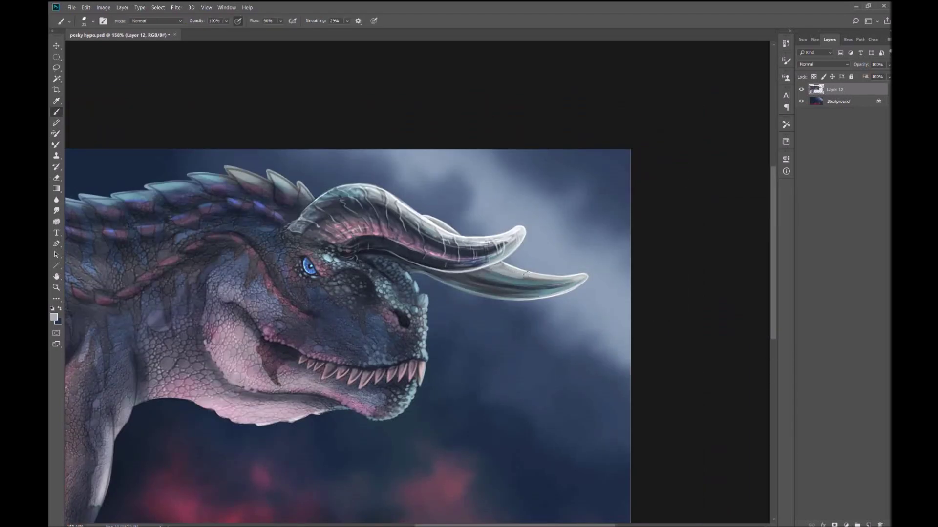
{"action": "key", "text": "alt+shift+d"}
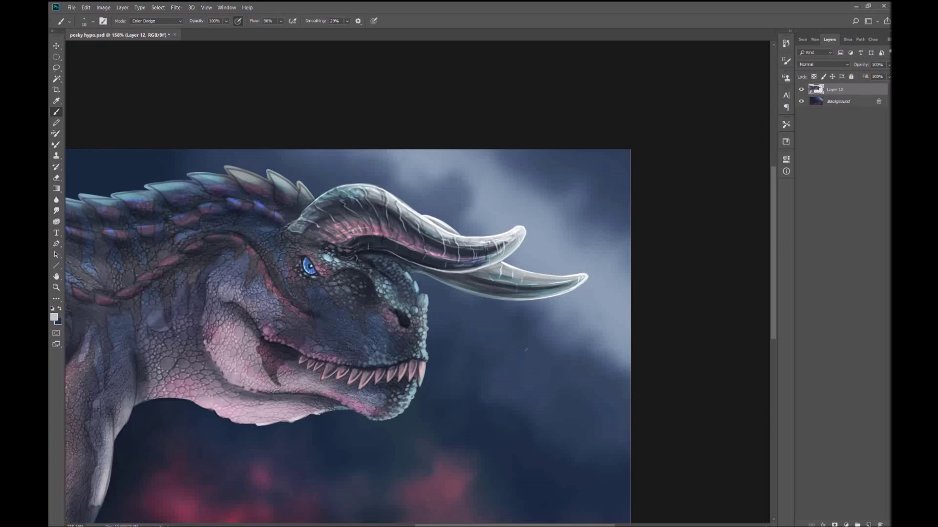
Brighten the white dots along the lower jaw using white from the horn glow
{"action": "left_click", "coordinate": [512, 267], "text": "alt"}
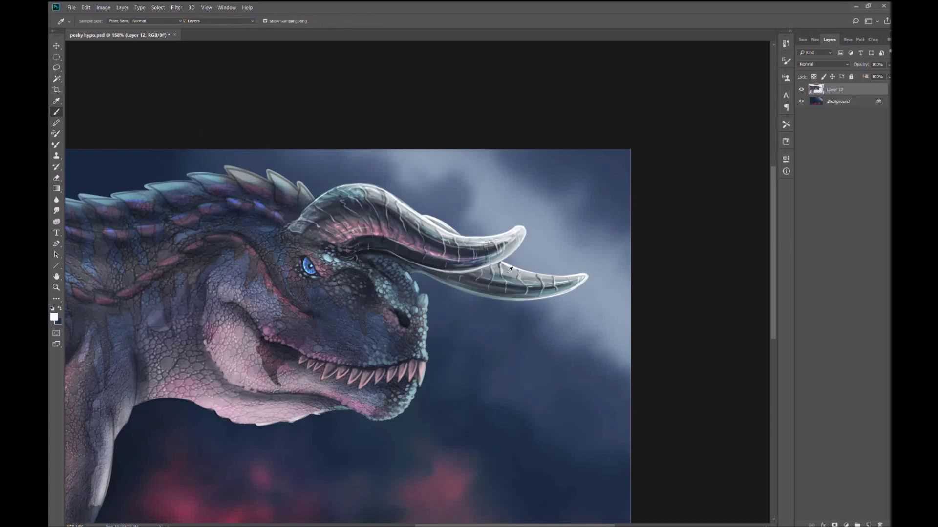
{"action": "key", "text": "ctrl+0"}
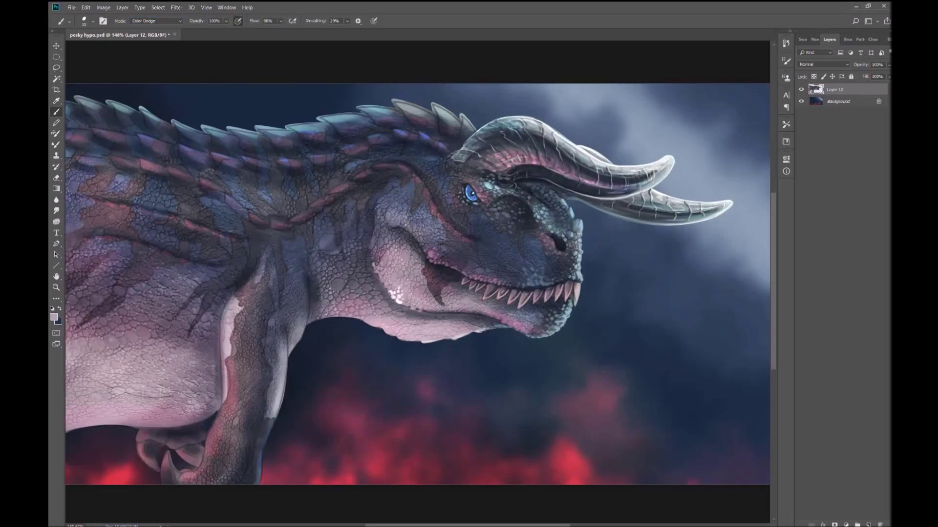
{"action": "scroll", "coordinate": [420, 305], "scroll_direction": "up", "scroll_amount": 1}
{"action": "left_click_drag", "start_coordinate": [420, 305], "coordinate": [468, 300]}
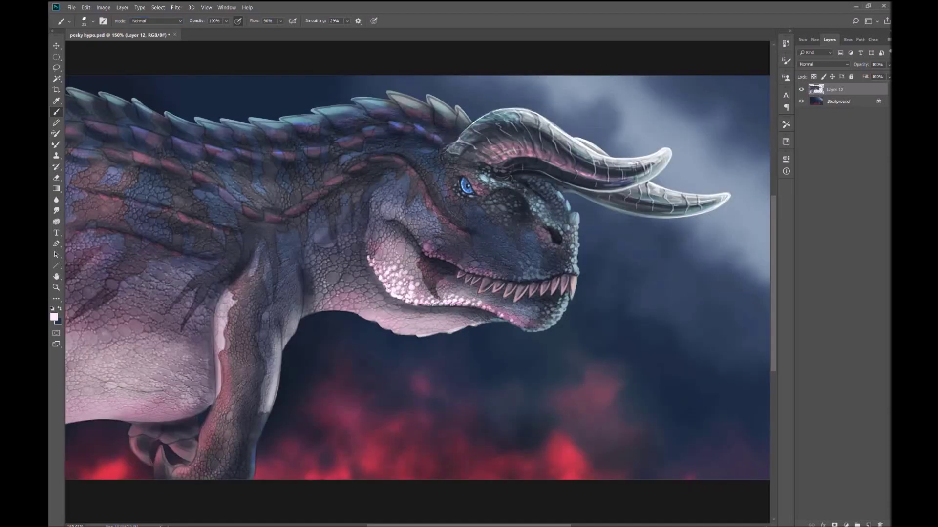
Zoom in around the head and sample a pink from the painting
{"action": "scroll", "coordinate": [395, 266], "scroll_direction": "up", "scroll_amount": 2}
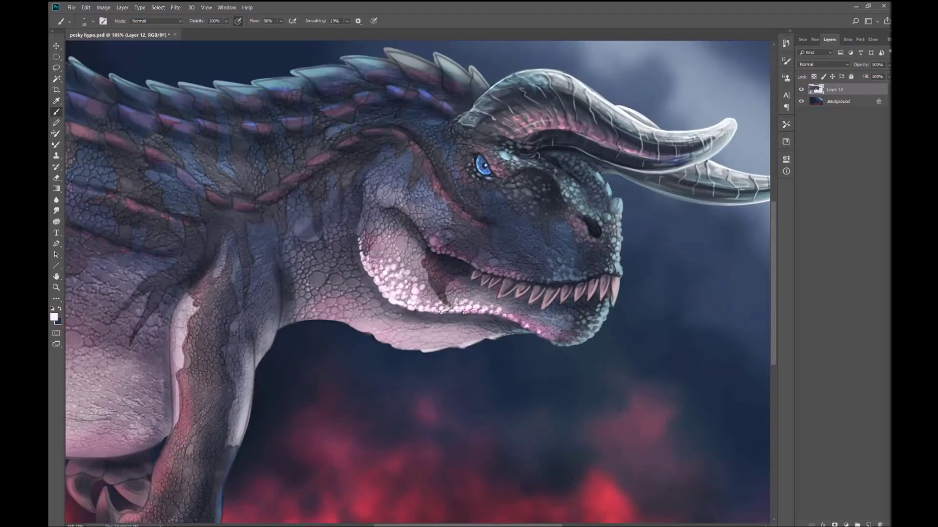
{"action": "scroll", "coordinate": [417, 282], "scroll_direction": "down", "scroll_amount": 7}
{"action": "scroll", "coordinate": [419, 285], "scroll_direction": "up", "scroll_amount": 5}
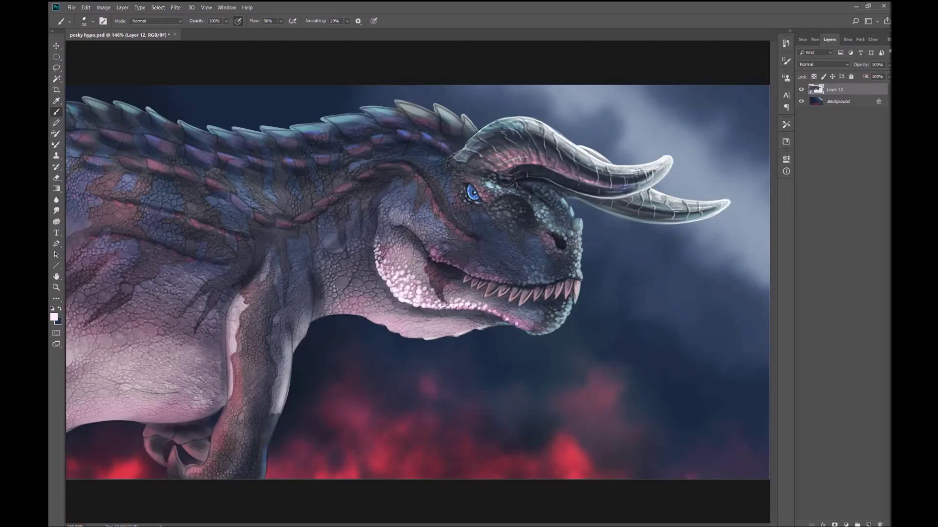
{"action": "scroll", "coordinate": [417, 288], "scroll_direction": "up", "scroll_amount": 2}
{"action": "scroll", "coordinate": [417, 287], "scroll_direction": "down", "scroll_amount": 8}
{"action": "scroll", "coordinate": [439, 254], "scroll_direction": "up", "scroll_amount": 5}
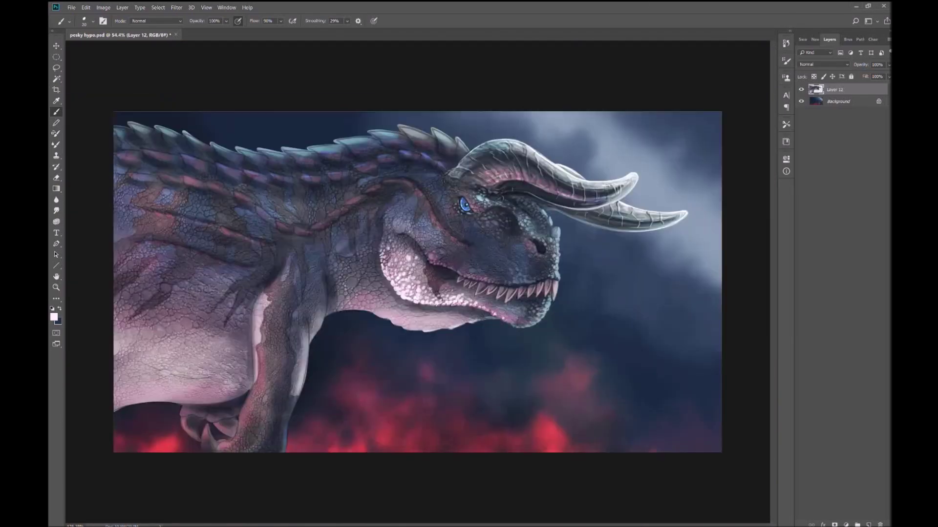
{"action": "scroll", "coordinate": [446, 242], "scroll_direction": "up", "scroll_amount": 2}
{"action": "left_click", "coordinate": [377, 262], "text": "alt"}
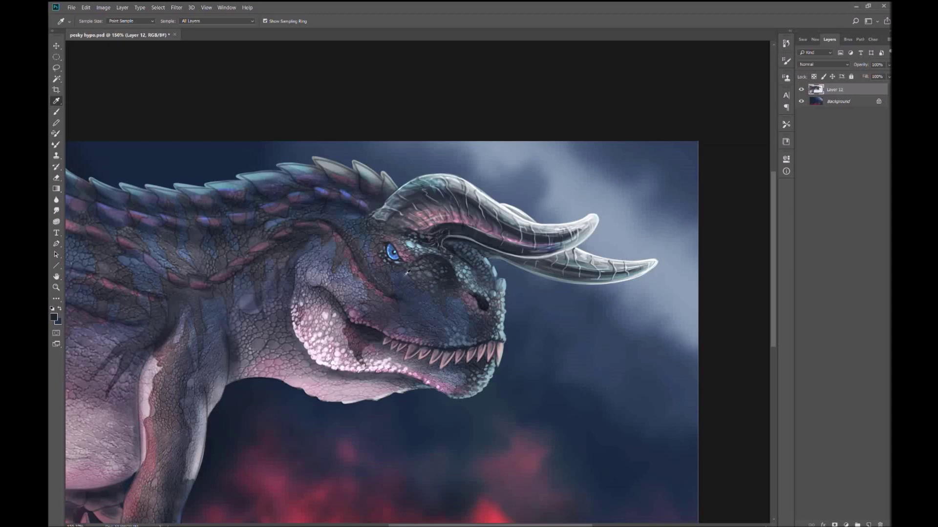
Sample a light pinkish-white, then a greyish pink, and return to the Brush tool
{"action": "scroll", "coordinate": [473, 332], "scroll_direction": "up", "scroll_amount": 2}
{"action": "left_click", "coordinate": [440, 360], "text": "alt"}
{"action": "scroll", "coordinate": [419, 283], "scroll_direction": "down", "scroll_amount": 1}
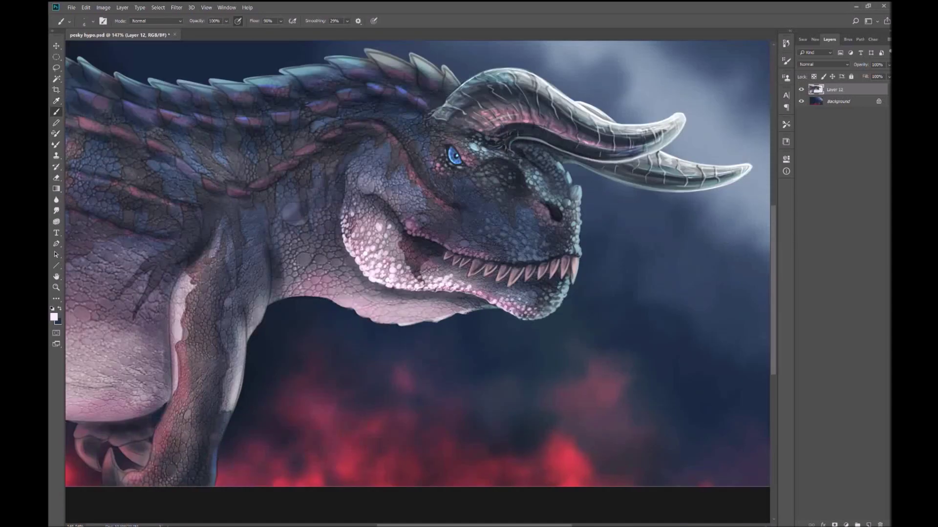
{"action": "scroll", "coordinate": [420, 284], "scroll_direction": "up", "scroll_amount": 2}
{"action": "scroll", "coordinate": [420, 282], "scroll_direction": "down", "scroll_amount": 3}
{"action": "scroll", "coordinate": [420, 281], "scroll_direction": "up", "scroll_amount": 1}
{"action": "left_click", "coordinate": [419, 282], "text": "alt"}
{"action": "key", "text": "b"}
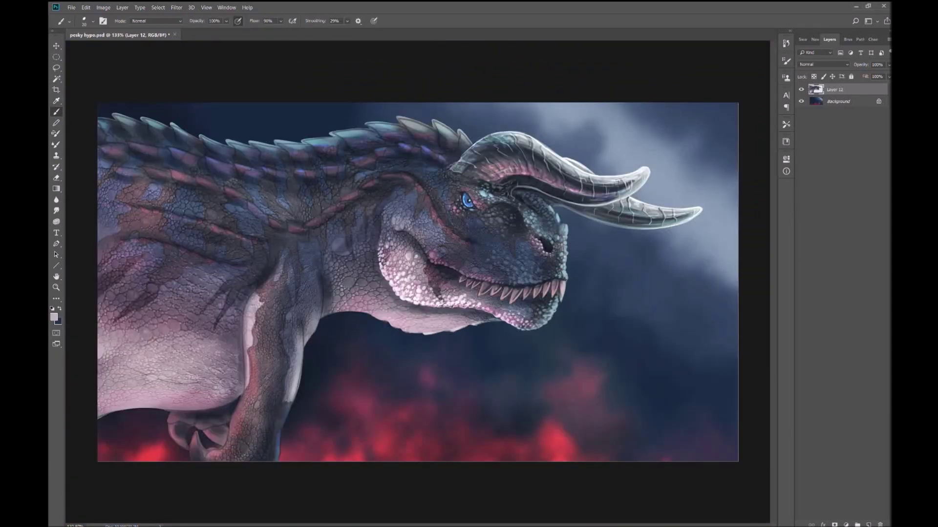
Sample pinks from the dinosaur's mouth area and elsewhere in the painting
{"action": "scroll", "coordinate": [464, 313], "scroll_direction": "up", "scroll_amount": 1}
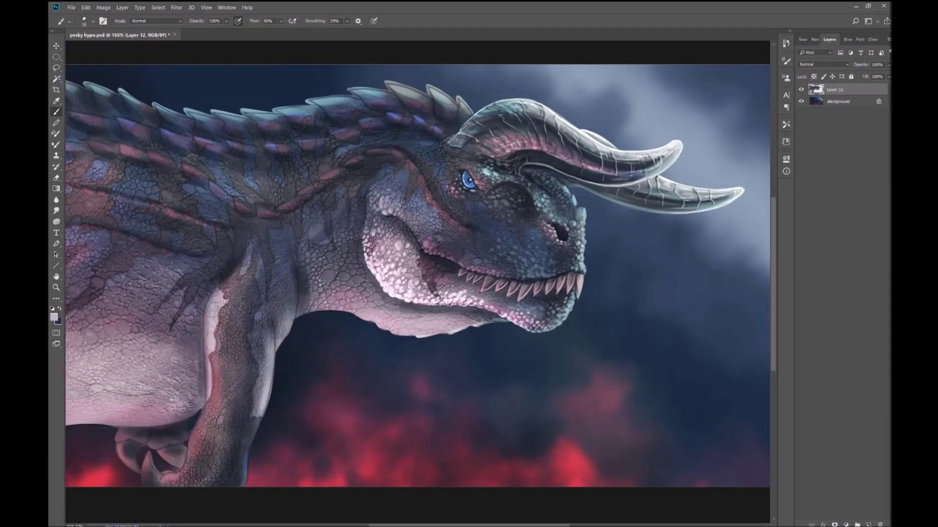
{"action": "left_click", "coordinate": [425, 246], "text": "alt"}
{"action": "scroll", "coordinate": [476, 314], "scroll_direction": "down", "scroll_amount": 1}
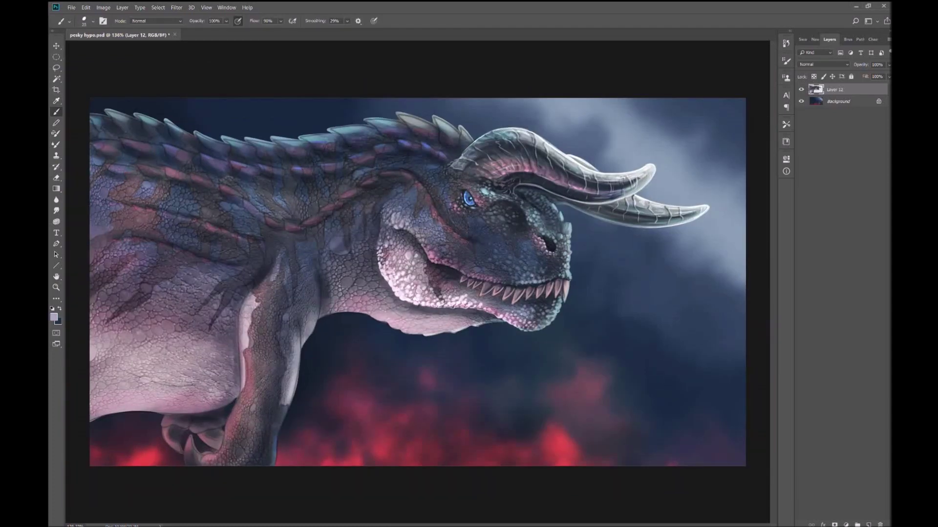
{"action": "scroll", "coordinate": [418, 293], "scroll_direction": "down", "scroll_amount": 1}
{"action": "scroll", "coordinate": [100, 388], "scroll_direction": "down", "scroll_amount": 2}
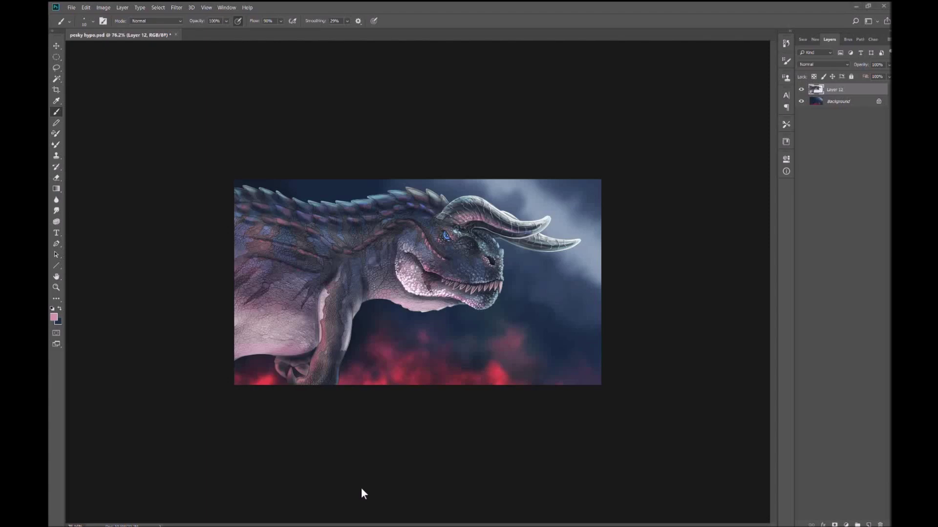
{"action": "scroll", "coordinate": [100, 387], "scroll_direction": "up", "scroll_amount": 4}
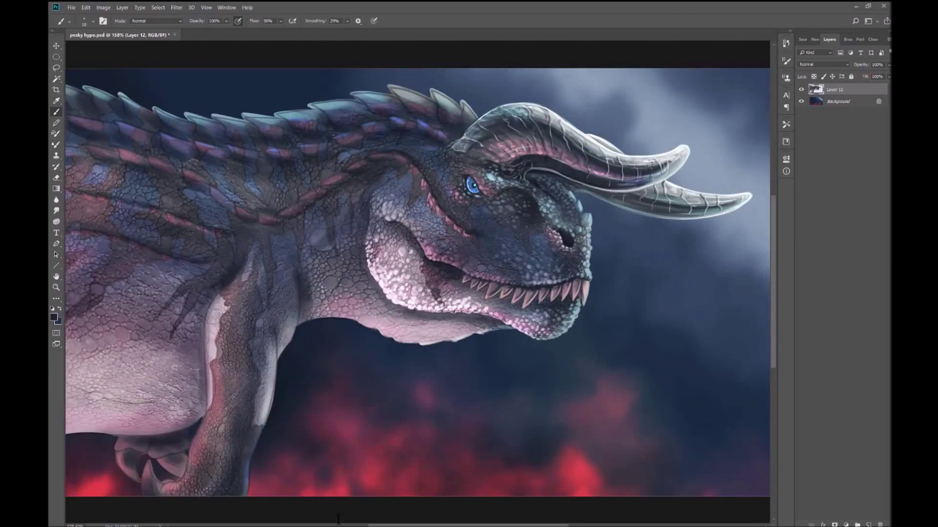
{"action": "left_click", "coordinate": [147, 342], "text": "alt"}
Try light grey-lavender and dark skin tones, settling on a final soft pink
{"action": "scroll", "coordinate": [395, 177], "scroll_direction": "up", "scroll_amount": 1}
{"action": "left_click", "coordinate": [396, 177], "text": "alt"}
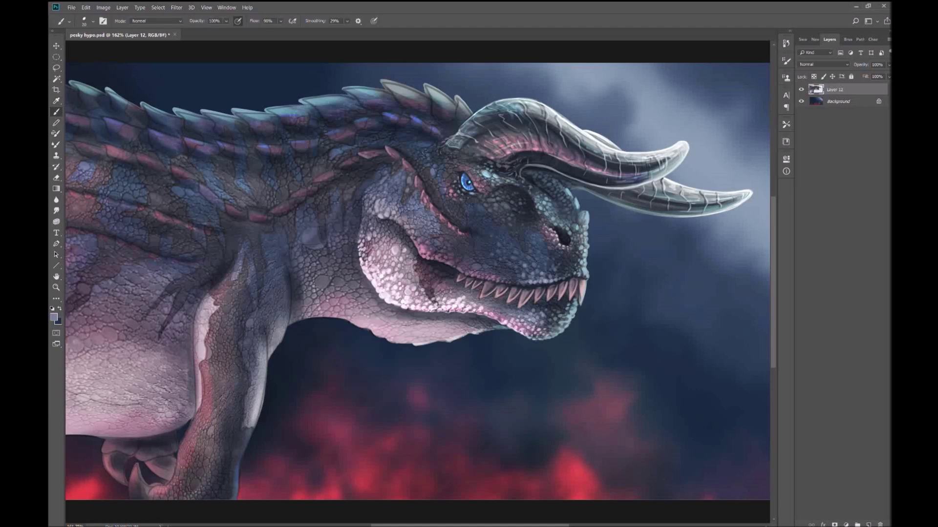
{"action": "scroll", "coordinate": [519, 235], "scroll_direction": "down", "scroll_amount": 3}
{"action": "scroll", "coordinate": [450, 183], "scroll_direction": "up", "scroll_amount": 3}
{"action": "left_click", "coordinate": [450, 182], "text": "alt"}
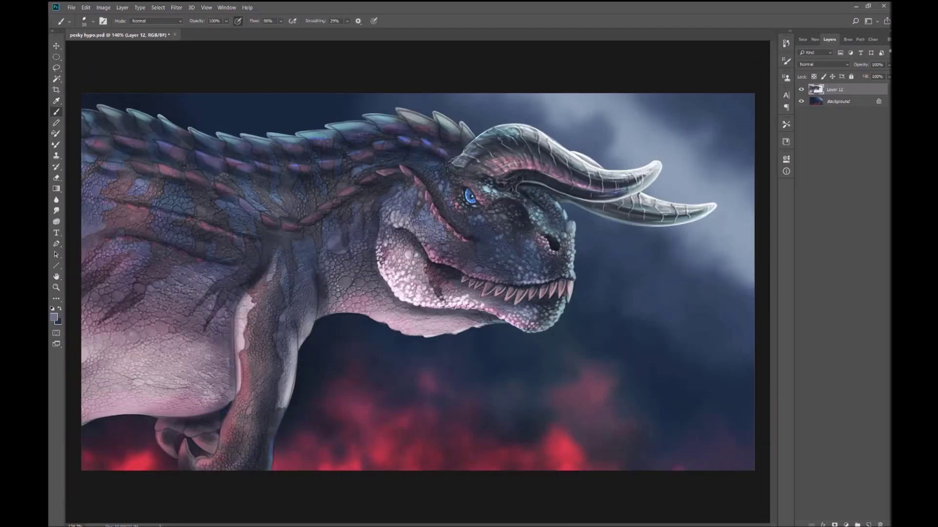
{"action": "scroll", "coordinate": [416, 282], "scroll_direction": "down", "scroll_amount": 2}
{"action": "scroll", "coordinate": [417, 282], "scroll_direction": "up", "scroll_amount": 1}
{"action": "left_click", "coordinate": [439, 299], "text": "alt"}
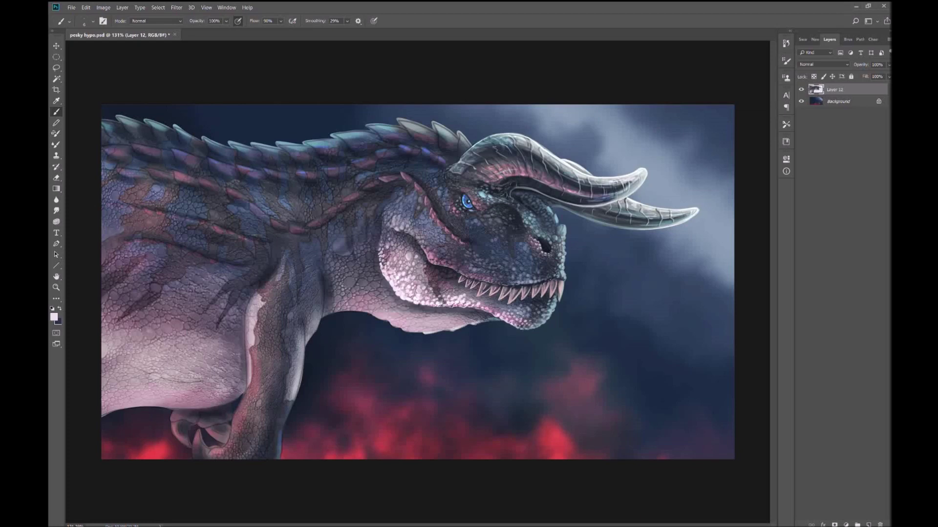
{"action": "scroll", "coordinate": [424, 74], "scroll_direction": "up", "scroll_amount": 3}
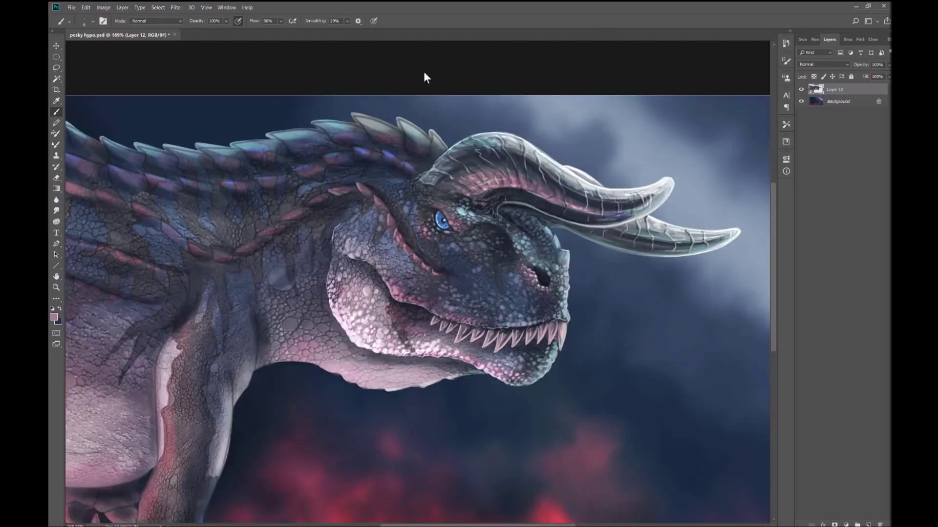
Paint pink scale strokes along the neck ridge, then sample dark blue and white
{"action": "mouse_move", "coordinate": [307, 214]}
{"action": "left_mouse_down"}
{"action": "mouse_move", "coordinate": [244, 250]}
{"action": "mouse_move", "coordinate": [195, 249]}
{"action": "mouse_move", "coordinate": [166, 227]}
{"action": "left_mouse_up"}
{"action": "left_click", "coordinate": [355, 189], "text": "alt"}
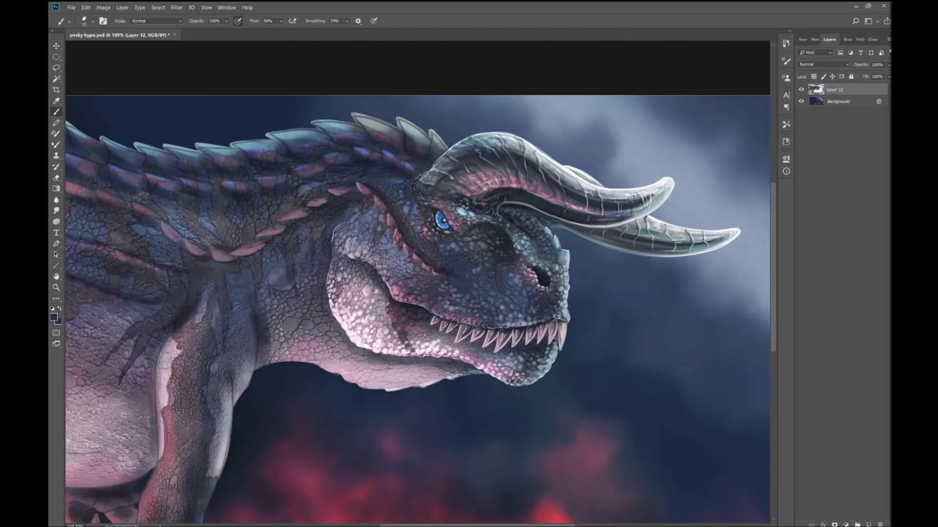
{"action": "left_click_drag", "start_coordinate": [308, 194], "coordinate": [377, 225]}
{"action": "left_click", "coordinate": [401, 245], "text": "alt"}
{"action": "left_click_drag", "start_coordinate": [401, 245], "coordinate": [439, 332]}
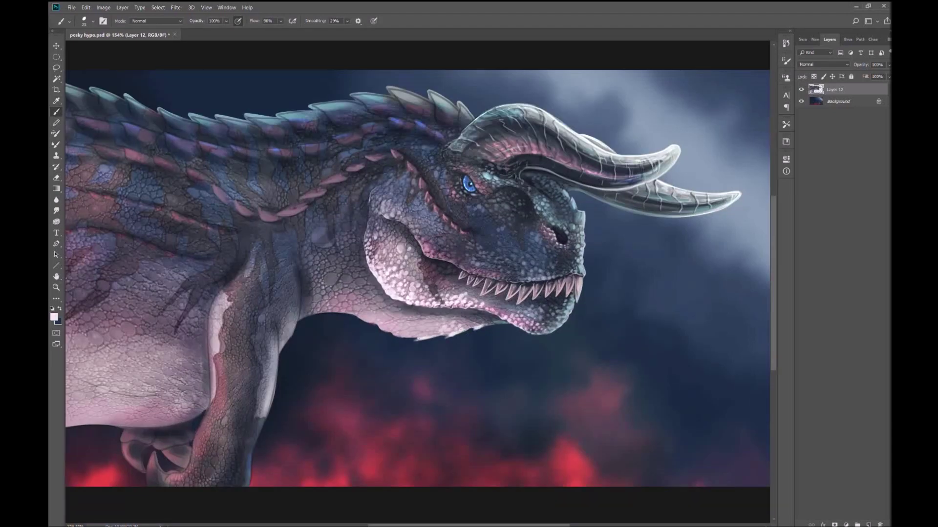
Brighten the pink back spine scales and add a darker stroke along the neck
{"action": "scroll", "coordinate": [420, 334], "scroll_direction": "down", "scroll_amount": 1}
{"action": "left_click", "coordinate": [471, 320], "text": "alt"}
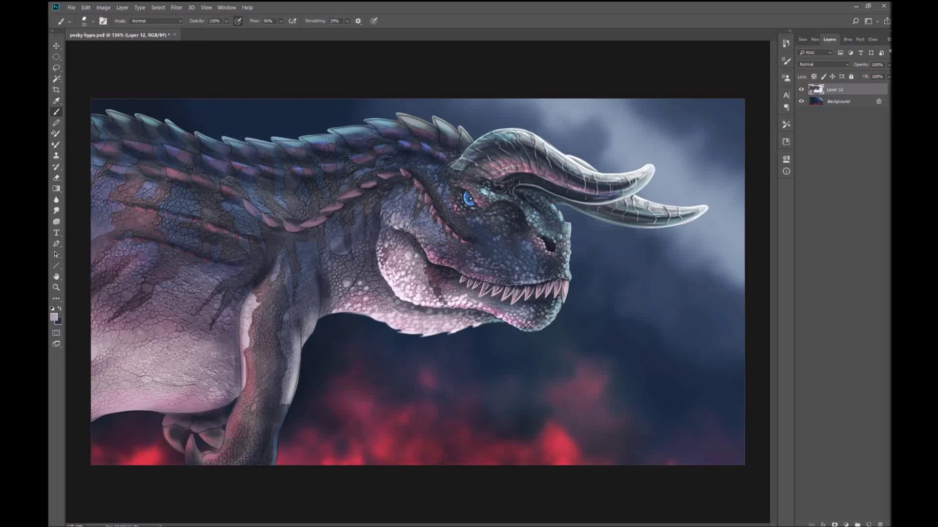
{"action": "left_click", "coordinate": [342, 293], "text": "alt"}
{"action": "scroll", "coordinate": [343, 296], "scroll_direction": "down", "scroll_amount": 1}
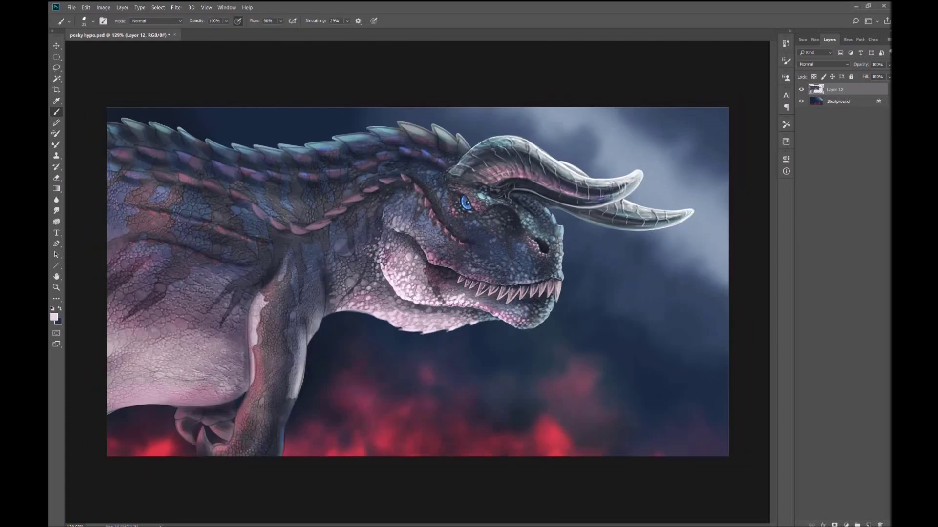
{"action": "scroll", "coordinate": [390, 290], "scroll_direction": "down", "scroll_amount": 5}
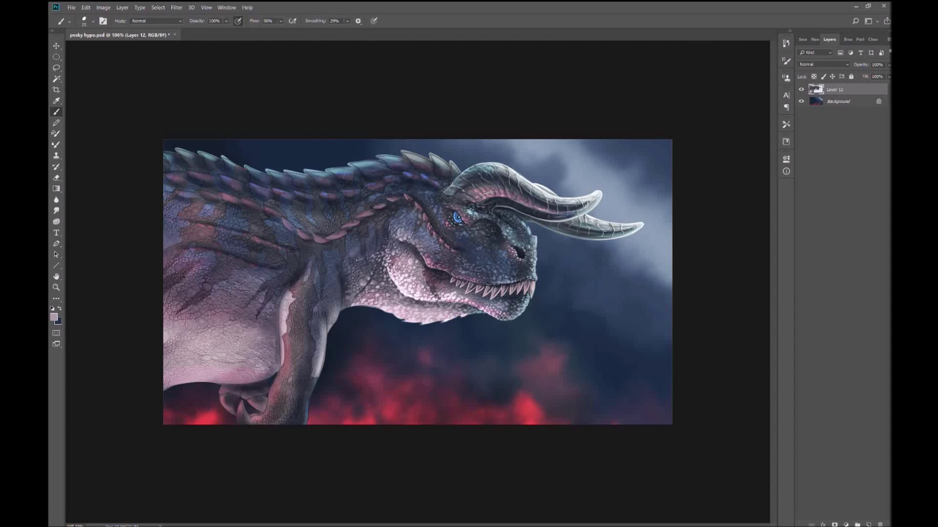
{"action": "scroll", "coordinate": [288, 167], "scroll_direction": "up", "scroll_amount": 3}
{"action": "mouse_move", "coordinate": [266, 246]}
{"action": "left_mouse_down"}
{"action": "mouse_move", "coordinate": [144, 206]}
{"action": "mouse_move", "coordinate": [95, 215]}
{"action": "left_mouse_up"}
{"action": "mouse_move", "coordinate": [369, 263]}
{"action": "left_mouse_down"}
{"action": "mouse_move", "coordinate": [352, 272]}
{"action": "mouse_move", "coordinate": [293, 256]}
{"action": "mouse_move", "coordinate": [230, 224]}
{"action": "mouse_move", "coordinate": [190, 218]}
{"action": "left_mouse_up"}
Paint a light blue-grey highlight along the leg edge
{"action": "scroll", "coordinate": [297, 191], "scroll_direction": "down", "scroll_amount": 2}
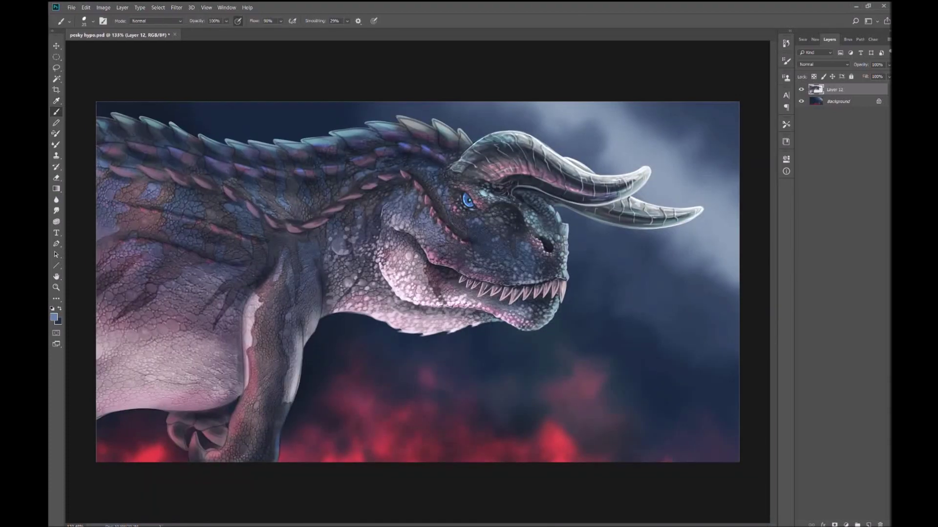
{"action": "scroll", "coordinate": [322, 192], "scroll_direction": "down", "scroll_amount": 5}
{"action": "scroll", "coordinate": [322, 192], "scroll_direction": "up", "scroll_amount": 4}
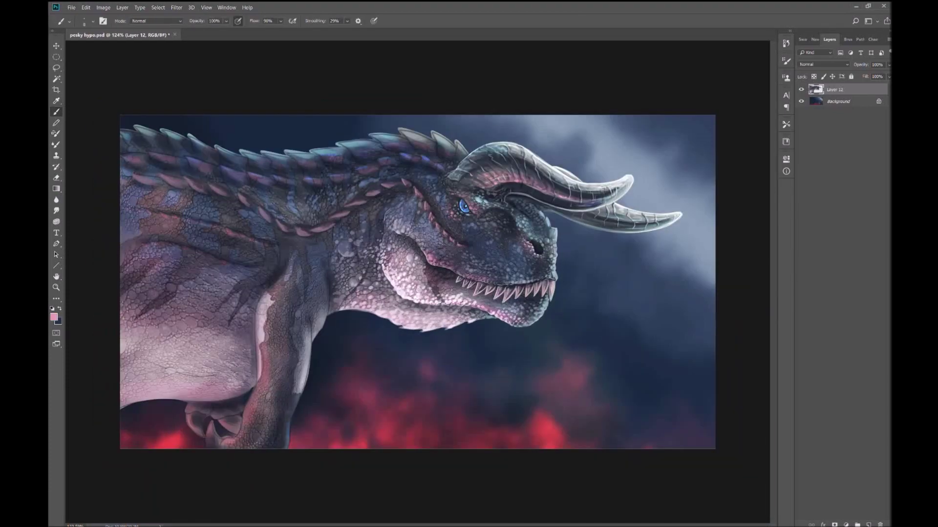
{"action": "scroll", "coordinate": [320, 231], "scroll_direction": "down", "scroll_amount": 3}
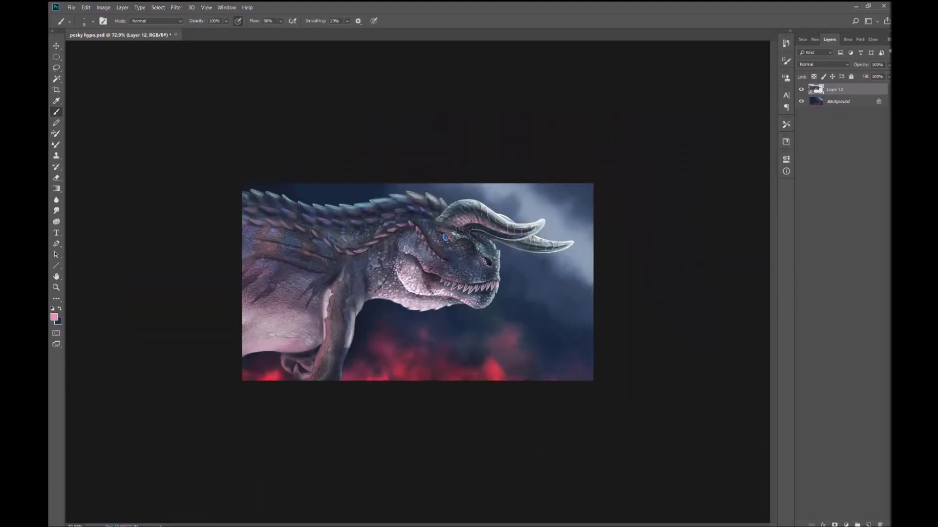
{"action": "scroll", "coordinate": [320, 231], "scroll_direction": "up", "scroll_amount": 5}
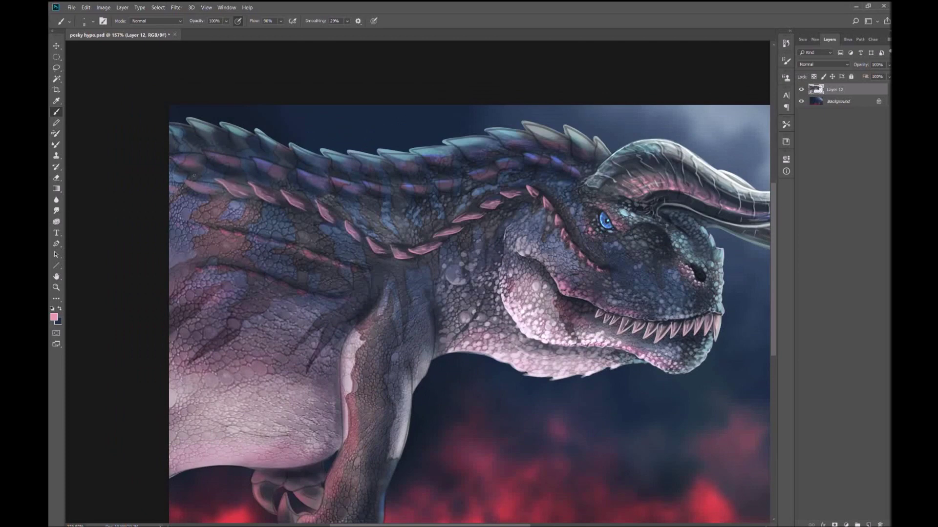
{"action": "scroll", "coordinate": [198, 188], "scroll_direction": "down", "scroll_amount": 3}
{"action": "scroll", "coordinate": [197, 188], "scroll_direction": "up", "scroll_amount": 2}
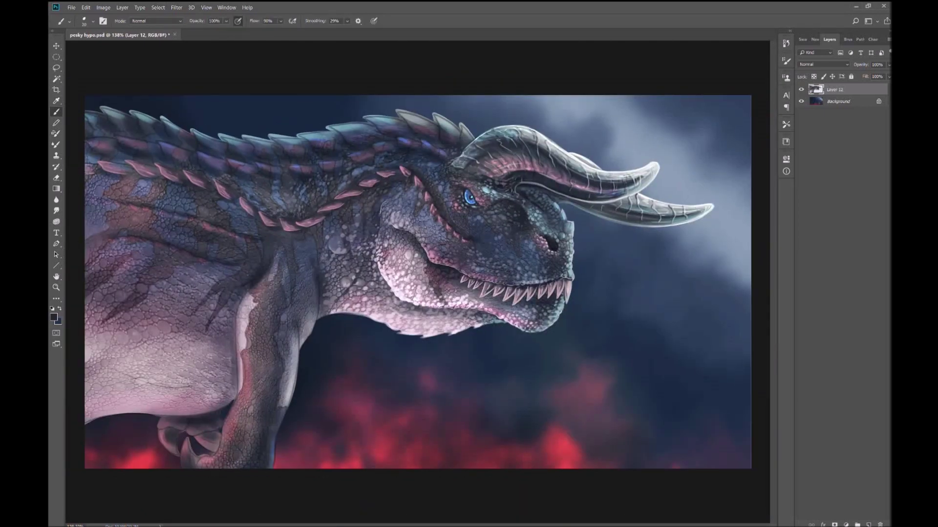
{"action": "scroll", "coordinate": [418, 279], "scroll_direction": "down", "scroll_amount": 1}
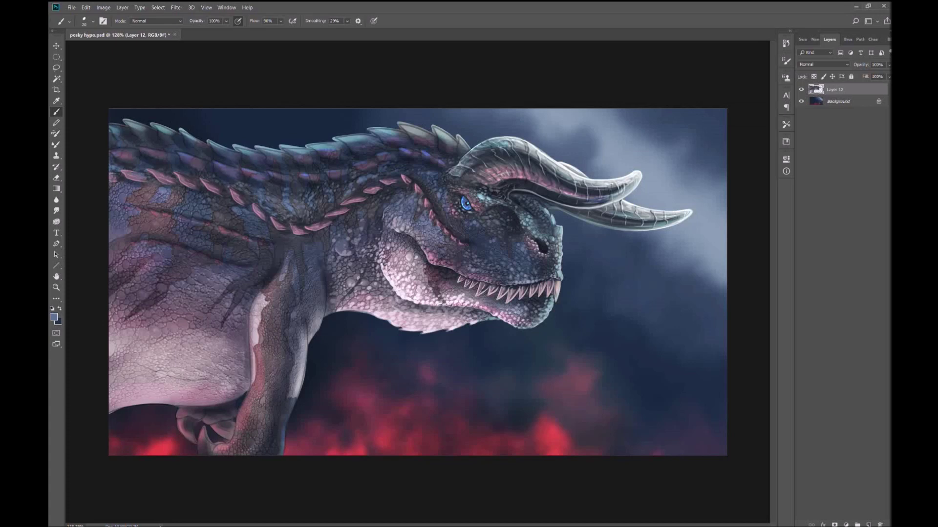
{"action": "scroll", "coordinate": [415, 282], "scroll_direction": "down", "scroll_amount": 3}
{"action": "scroll", "coordinate": [301, 211], "scroll_direction": "up", "scroll_amount": 4}
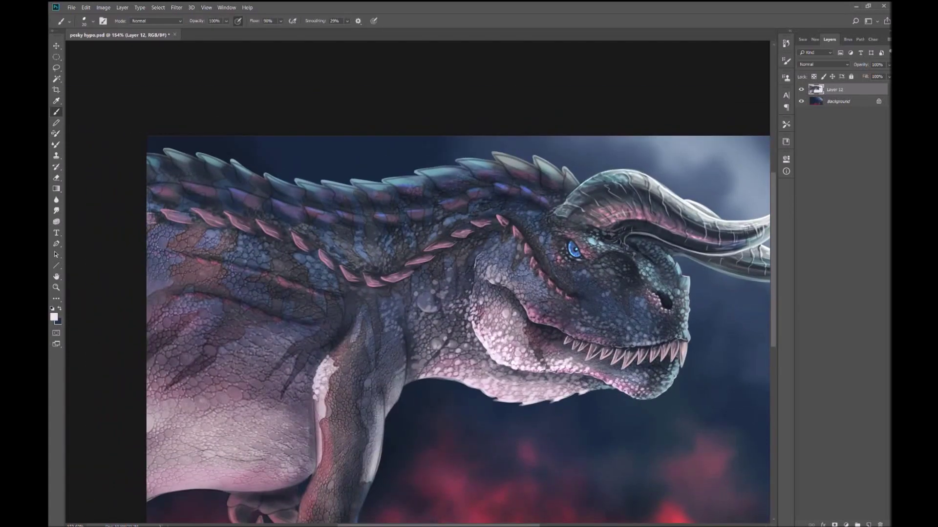
{"action": "scroll", "coordinate": [315, 397], "scroll_direction": "down", "scroll_amount": 3}
{"action": "scroll", "coordinate": [315, 398], "scroll_direction": "up", "scroll_amount": 3}
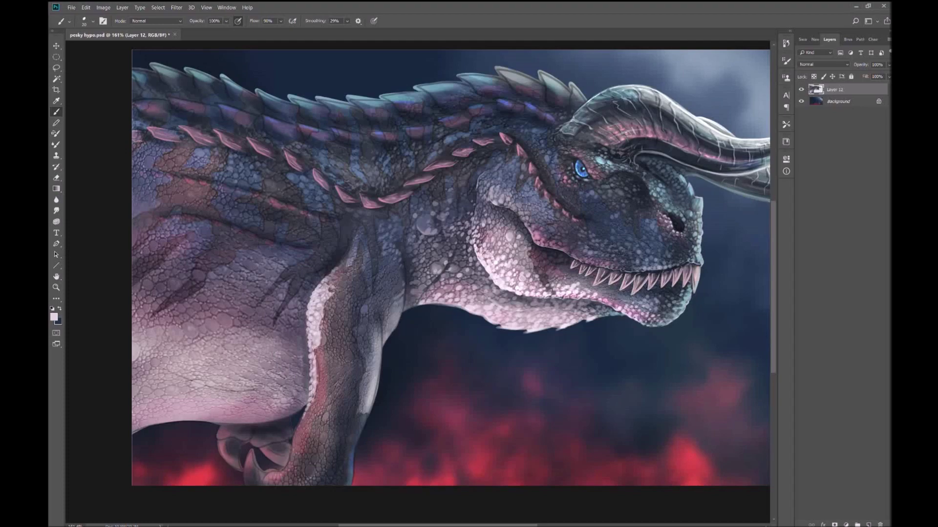
{"action": "scroll", "coordinate": [417, 266], "scroll_direction": "down", "scroll_amount": 2}
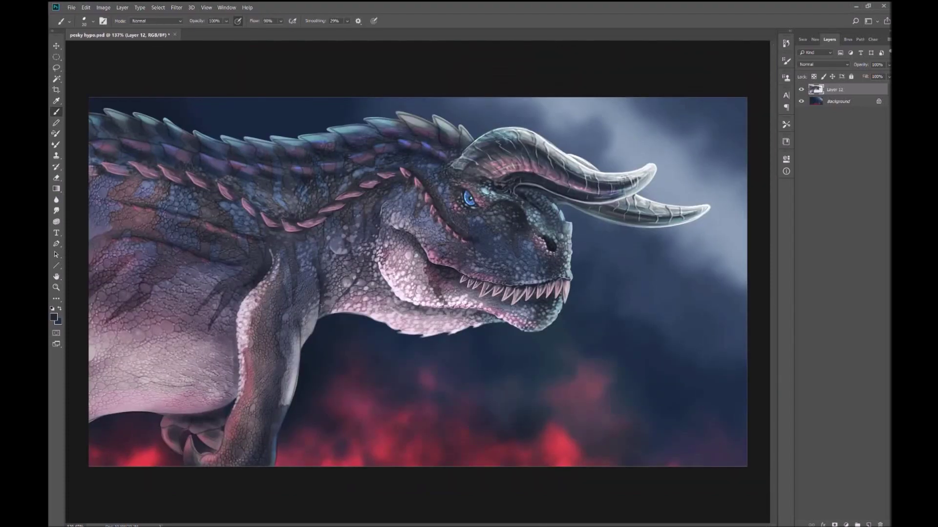
{"action": "scroll", "coordinate": [283, 400], "scroll_direction": "down", "scroll_amount": 3}
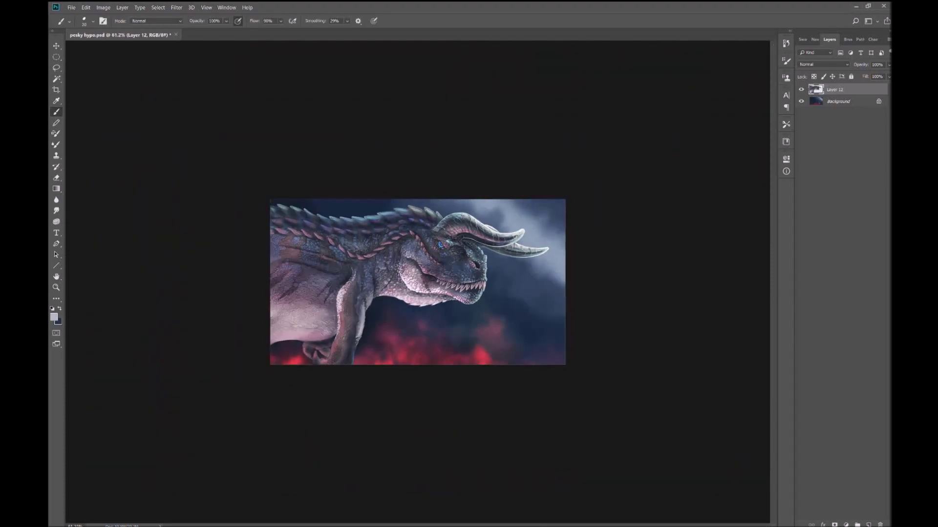
{"action": "scroll", "coordinate": [284, 400], "scroll_direction": "up", "scroll_amount": 4}
{"action": "left_click", "coordinate": [278, 479], "text": "alt"}
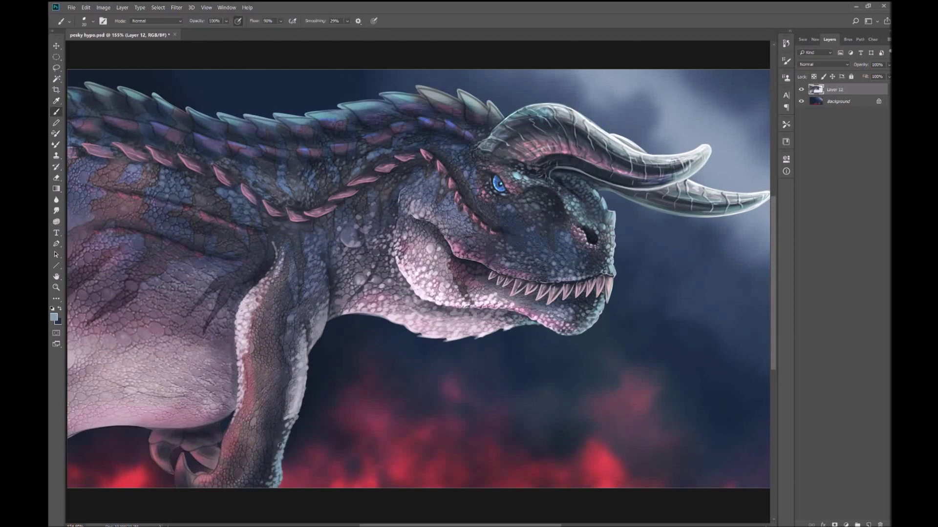
{"action": "left_click_drag", "start_coordinate": [196, 486], "coordinate": [224, 440]}
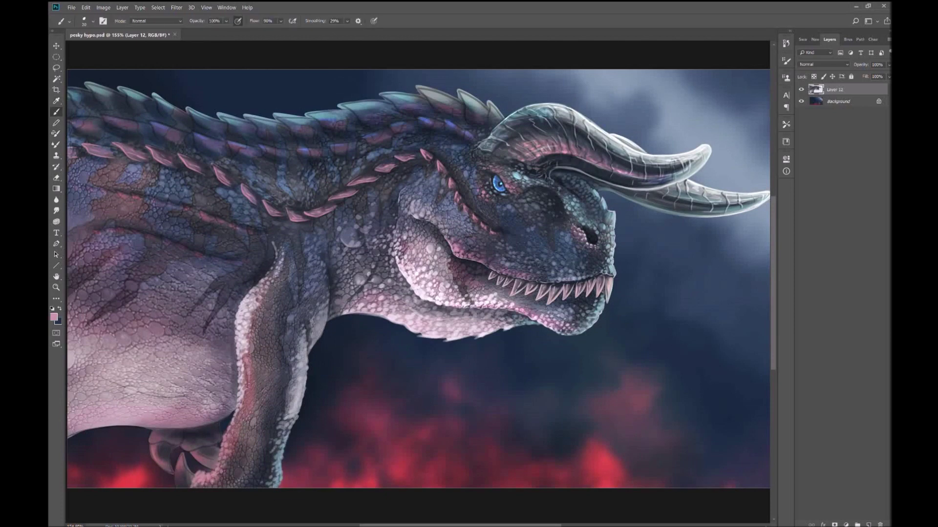
Sample navy, light grey, pinkish red and dark blue tones, and enlarge the brush
{"action": "scroll", "coordinate": [261, 449], "scroll_direction": "down", "scroll_amount": 1}
{"action": "left_click", "coordinate": [261, 449], "text": "alt"}
{"action": "left_click", "coordinate": [227, 452], "text": "alt"}
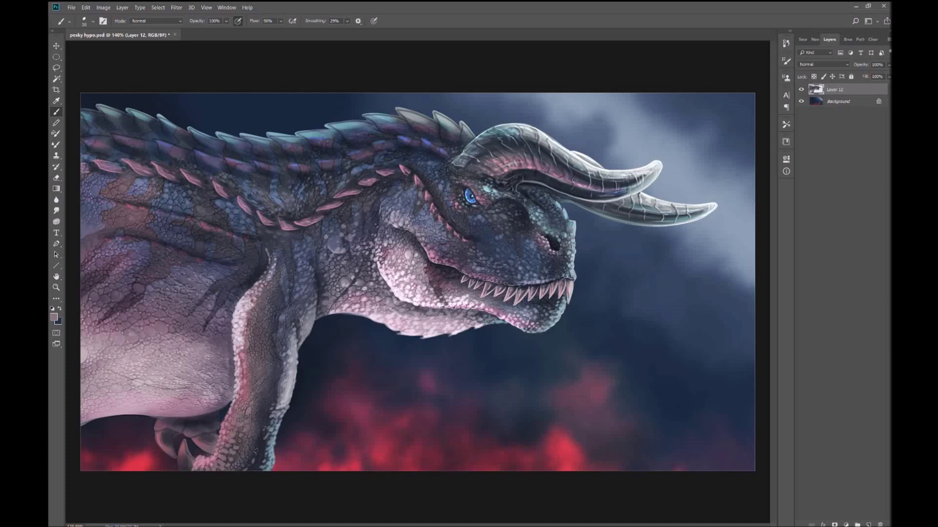
{"action": "scroll", "coordinate": [417, 282], "scroll_direction": "down", "scroll_amount": 5}
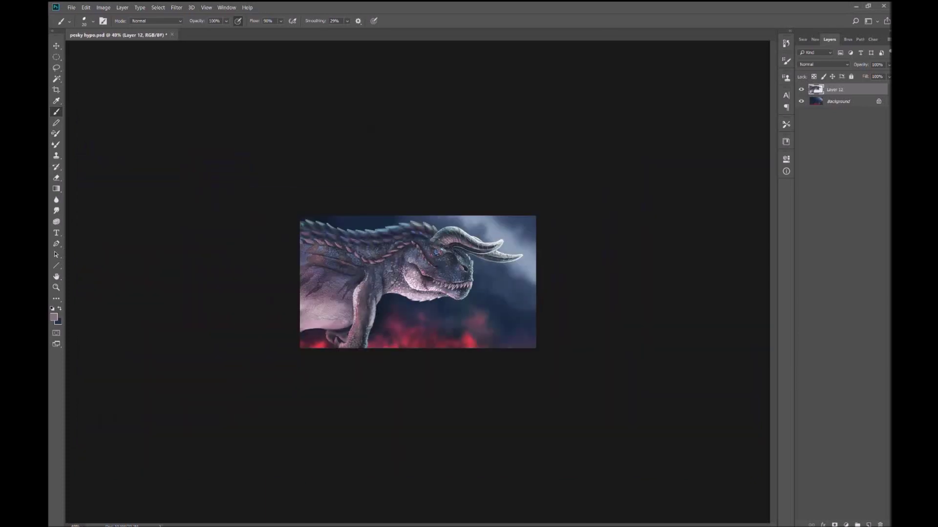
{"action": "scroll", "coordinate": [417, 283], "scroll_direction": "up", "scroll_amount": 3}
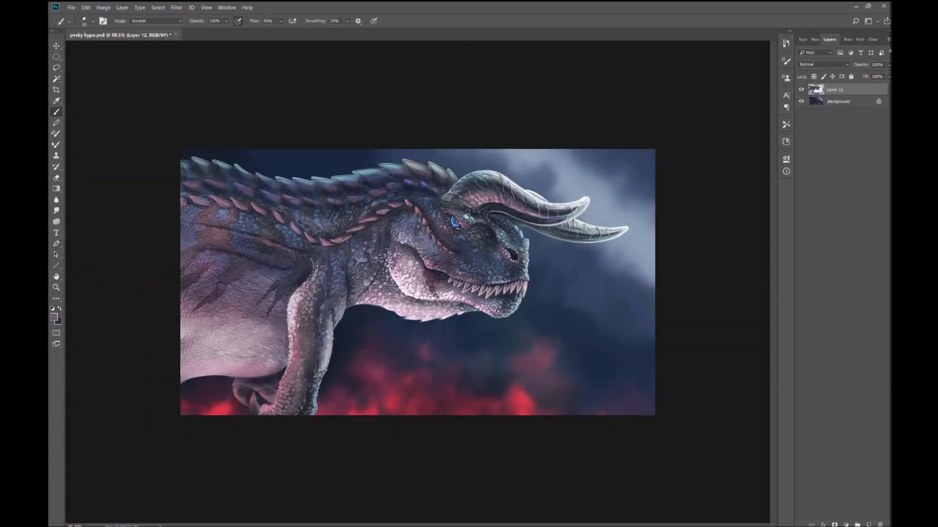
{"action": "left_click", "coordinate": [234, 383], "text": "alt"}
{"action": "scroll", "coordinate": [271, 380], "scroll_direction": "down", "scroll_amount": 3}
{"action": "scroll", "coordinate": [326, 343], "scroll_direction": "up", "scroll_amount": 2}
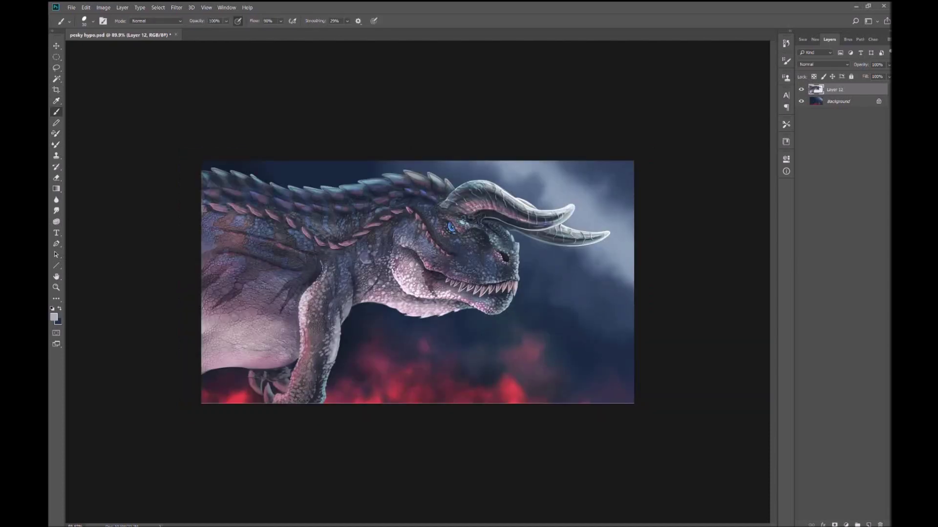
{"action": "scroll", "coordinate": [387, 336], "scroll_direction": "down", "scroll_amount": 2}
{"action": "scroll", "coordinate": [418, 282], "scroll_direction": "up", "scroll_amount": 3}
{"action": "scroll", "coordinate": [417, 282], "scroll_direction": "up", "scroll_amount": 1}
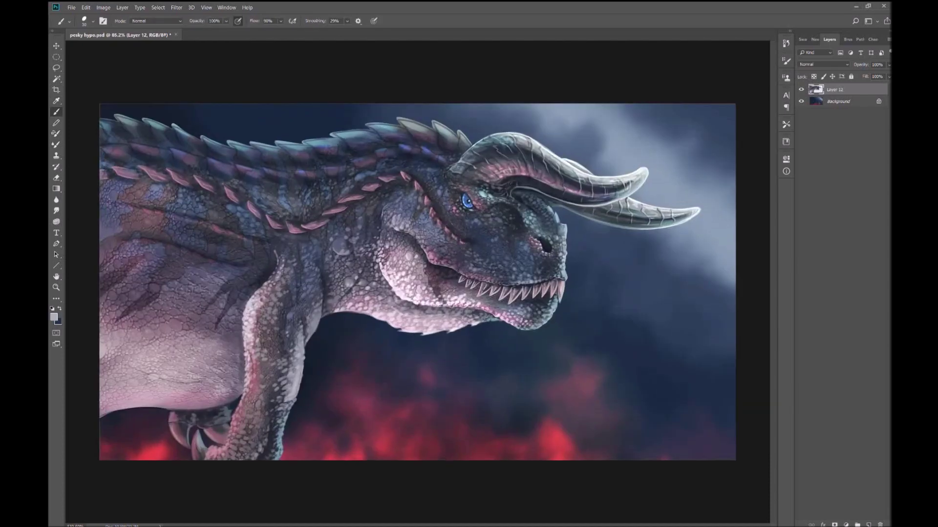
{"action": "left_click", "coordinate": [209, 222], "text": "alt"}
{"action": "key", "text": "bracketright"}
Dab a row and a cluster of light speckles on the belly
{"action": "scroll", "coordinate": [280, 262], "scroll_direction": "down", "scroll_amount": 1}
{"action": "left_click", "coordinate": [280, 262], "text": "alt"}
{"action": "scroll", "coordinate": [279, 262], "scroll_direction": "down", "scroll_amount": 1}
{"action": "scroll", "coordinate": [280, 262], "scroll_direction": "up", "scroll_amount": 1}
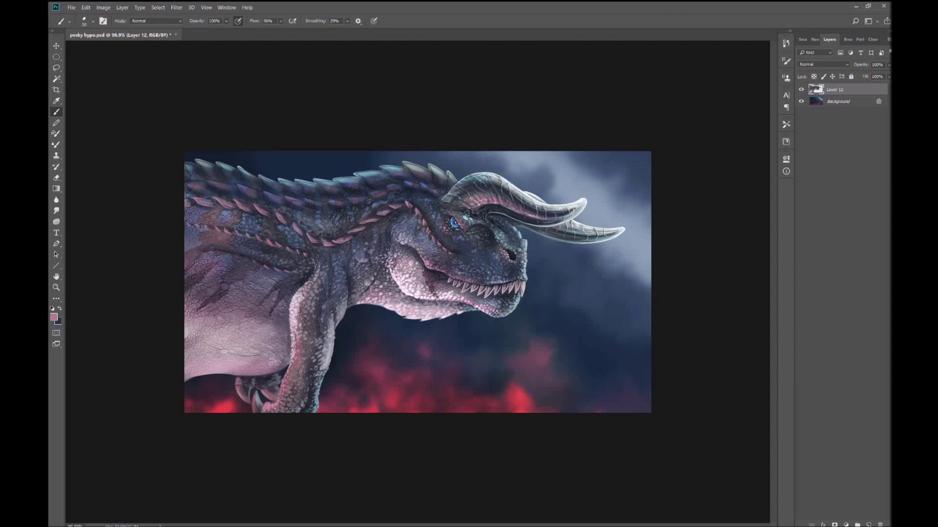
{"action": "left_click_drag", "start_coordinate": [254, 354], "coordinate": [211, 359]}
{"action": "left_click_drag", "start_coordinate": [209, 320], "coordinate": [188, 332]}
{"action": "scroll", "coordinate": [418, 282], "scroll_direction": "down", "scroll_amount": 1}
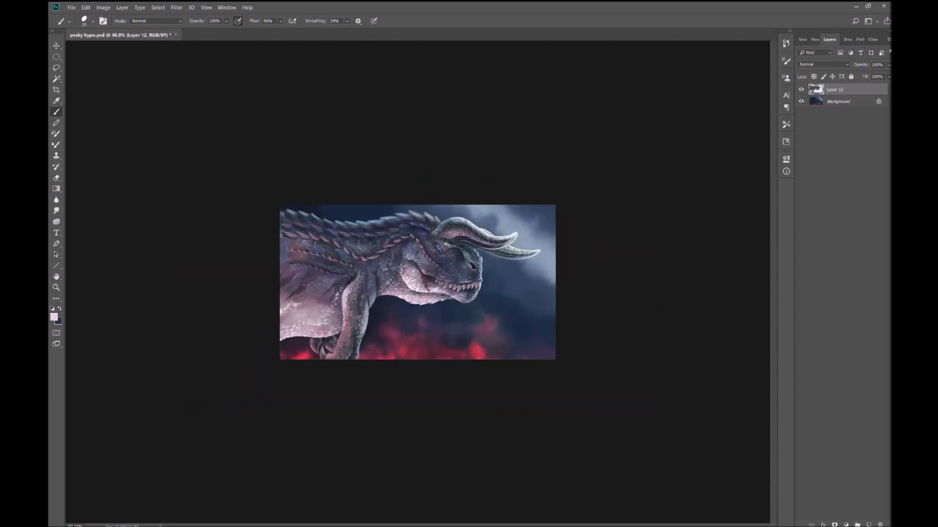
Paint a bright rim highlight along the belly's lower edge
{"action": "left_click_drag", "start_coordinate": [279, 398], "coordinate": [188, 374]}
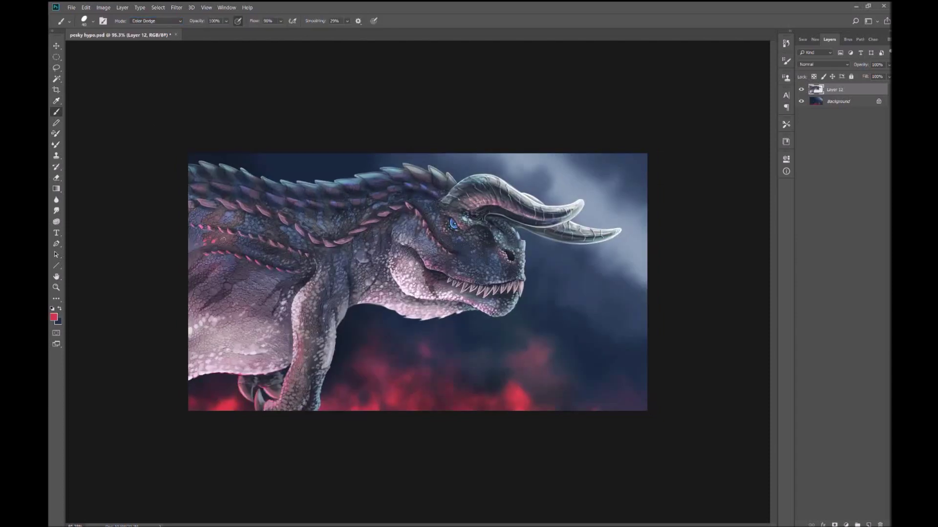
{"action": "scroll", "coordinate": [416, 280], "scroll_direction": "up", "scroll_amount": 2}
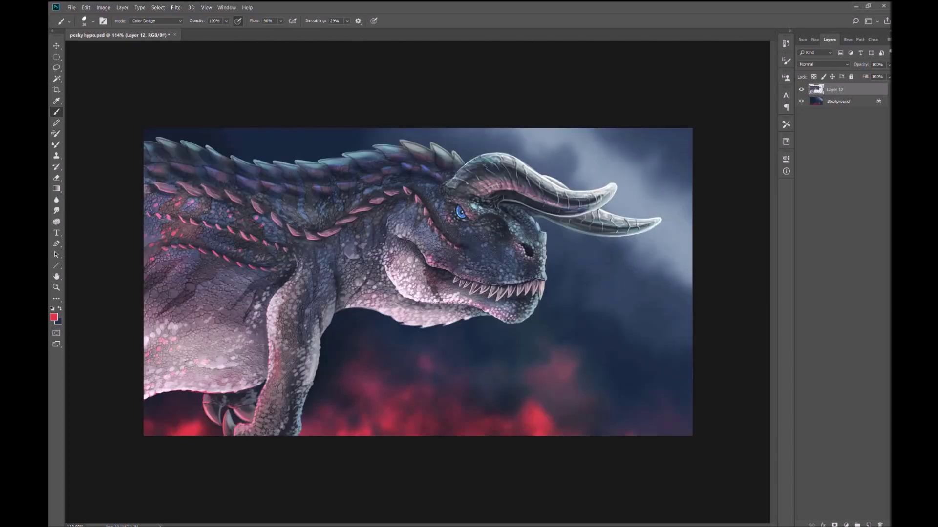
{"action": "scroll", "coordinate": [314, 233], "scroll_direction": "down", "scroll_amount": 1}
{"action": "scroll", "coordinate": [537, 127], "scroll_direction": "down", "scroll_amount": 3}
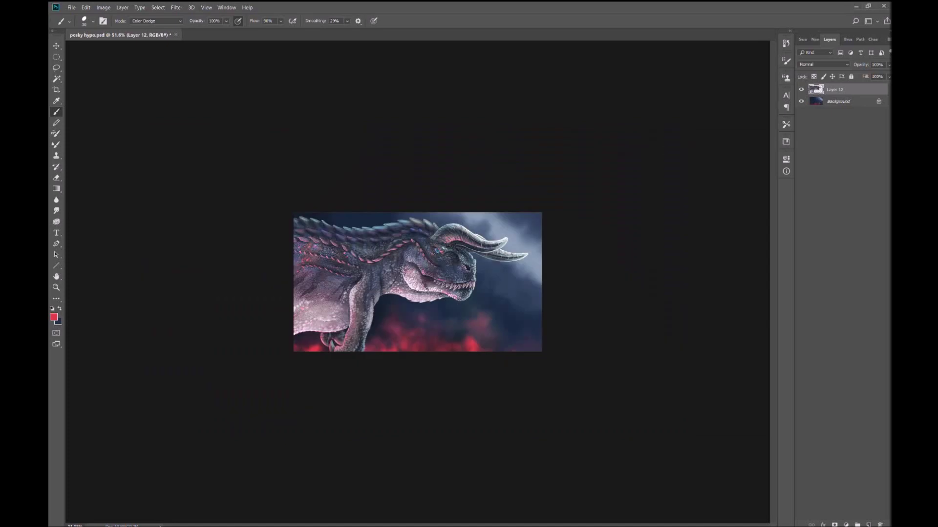
{"action": "key", "text": "r"}
{"action": "key", "text": "b"}
{"action": "scroll", "coordinate": [366, 178], "scroll_direction": "up", "scroll_amount": 5}
Sample a light teal colour from the dinosaur's scales
{"action": "left_click", "coordinate": [518, 220], "text": "alt"}
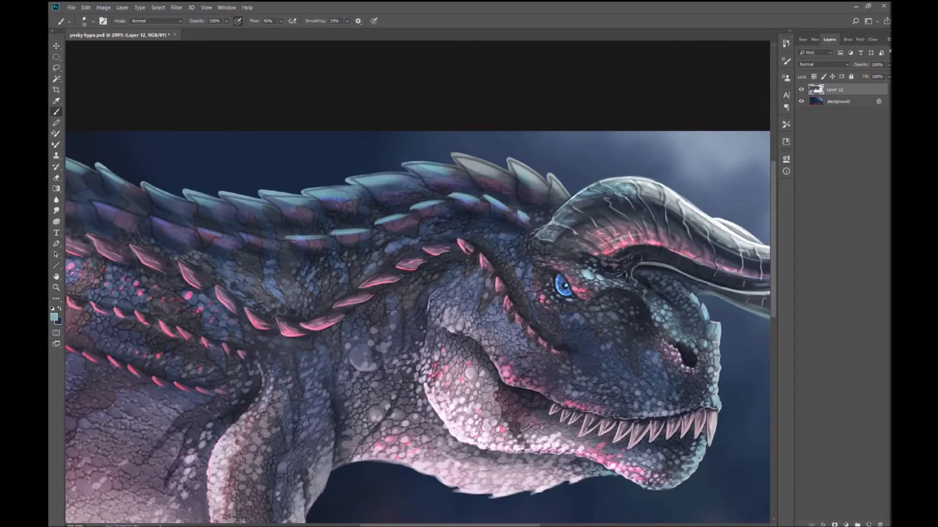
{"action": "scroll", "coordinate": [178, 239], "scroll_direction": "down", "scroll_amount": 4}
{"action": "left_click", "coordinate": [453, 231], "text": "alt"}
{"action": "left_click", "coordinate": [450, 235], "text": "alt"}
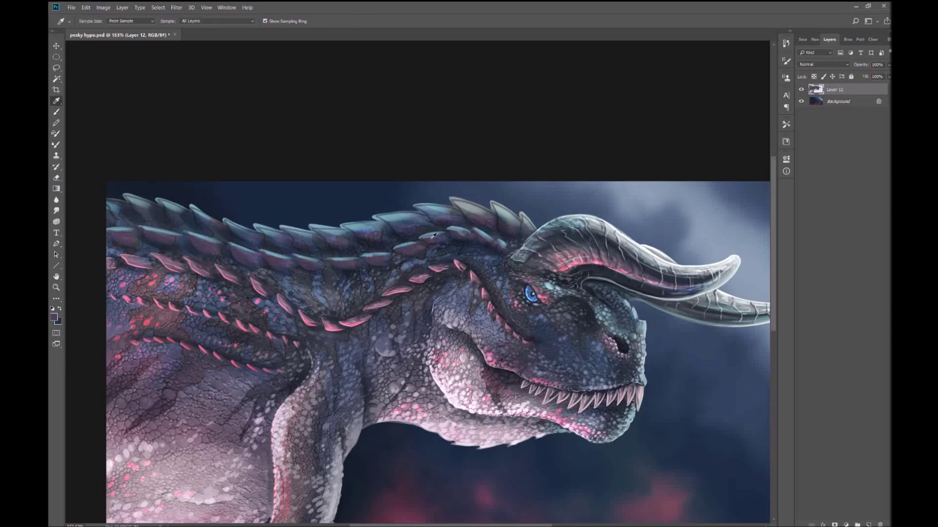
{"action": "scroll", "coordinate": [208, 166], "scroll_direction": "down", "scroll_amount": 2}
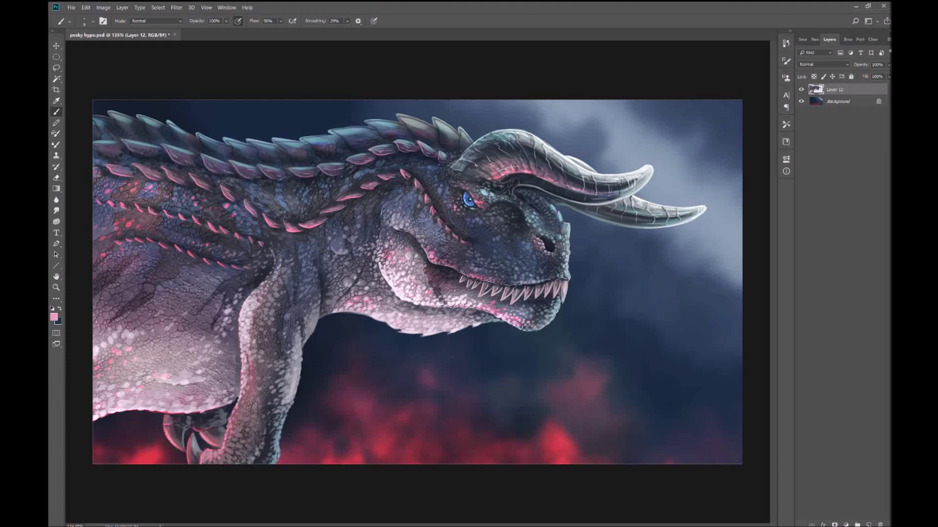
{"action": "scroll", "coordinate": [448, 269], "scroll_direction": "down", "scroll_amount": 5}
{"action": "scroll", "coordinate": [449, 269], "scroll_direction": "up", "scroll_amount": 3}
{"action": "scroll", "coordinate": [448, 269], "scroll_direction": "up", "scroll_amount": 1}
{"action": "scroll", "coordinate": [449, 269], "scroll_direction": "up", "scroll_amount": 2}
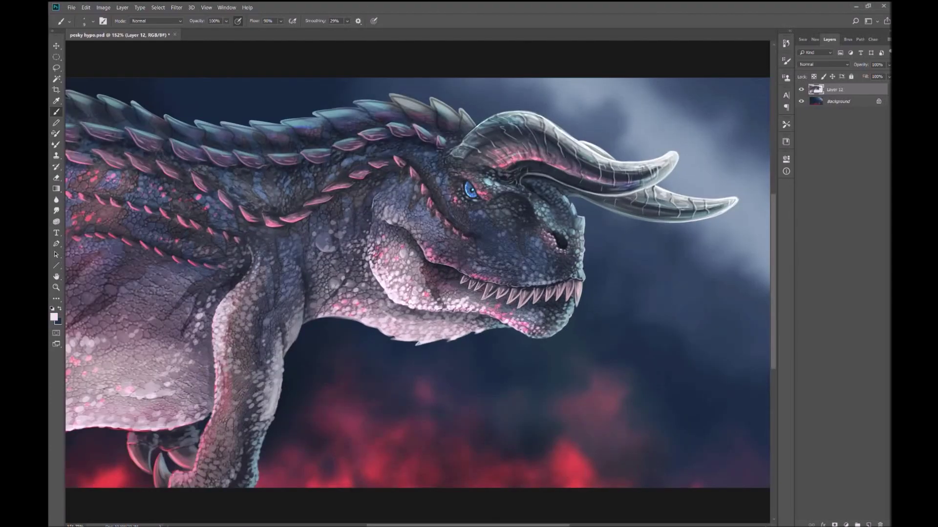
{"action": "scroll", "coordinate": [448, 269], "scroll_direction": "down", "scroll_amount": 3}
{"action": "scroll", "coordinate": [448, 269], "scroll_direction": "up", "scroll_amount": 4}
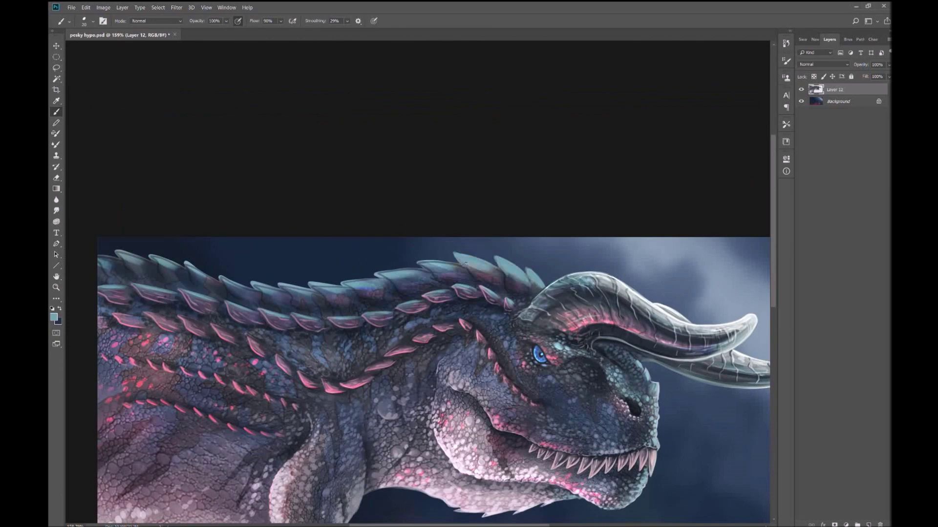
Brush teal highlight strokes along the dorsal spikes, working toward the left
{"action": "mouse_move", "coordinate": [434, 275]}
{"action": "left_mouse_down"}
{"action": "mouse_move", "coordinate": [254, 285]}
{"action": "mouse_move", "coordinate": [150, 256]}
{"action": "mouse_move", "coordinate": [103, 255]}
{"action": "left_mouse_up"}
{"action": "scroll", "coordinate": [103, 254], "scroll_direction": "down", "scroll_amount": 3}
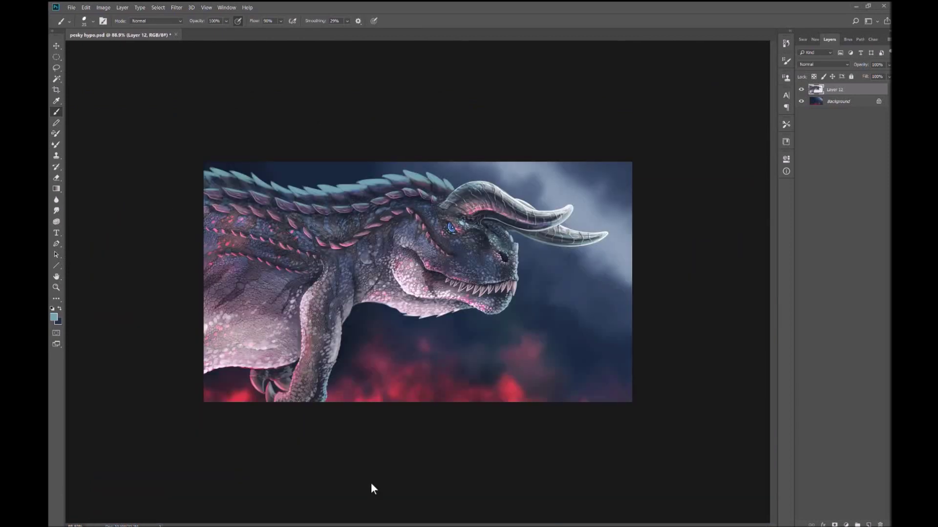
{"action": "scroll", "coordinate": [371, 501], "scroll_direction": "up", "scroll_amount": 3}
{"action": "mouse_move", "coordinate": [413, 266]}
{"action": "left_mouse_down"}
{"action": "mouse_move", "coordinate": [459, 273]}
{"action": "mouse_move", "coordinate": [337, 276]}
{"action": "mouse_move", "coordinate": [414, 311]}
{"action": "left_mouse_up"}
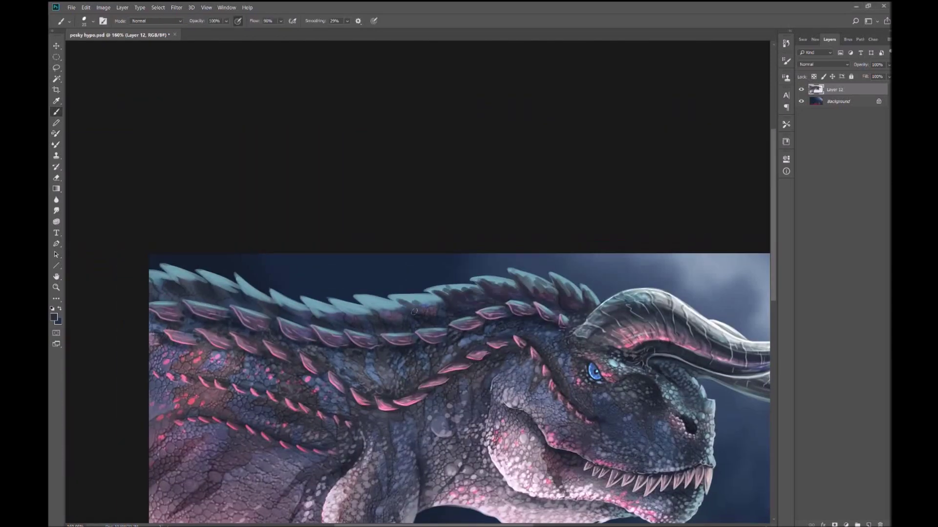
{"action": "scroll", "coordinate": [414, 311], "scroll_direction": "down", "scroll_amount": 5}
{"action": "scroll", "coordinate": [414, 311], "scroll_direction": "up", "scroll_amount": 6}
{"action": "mouse_move", "coordinate": [362, 252]}
{"action": "left_mouse_down"}
{"action": "mouse_move", "coordinate": [215, 213]}
{"action": "mouse_move", "coordinate": [188, 225]}
{"action": "mouse_move", "coordinate": [111, 203]}
{"action": "left_mouse_up"}
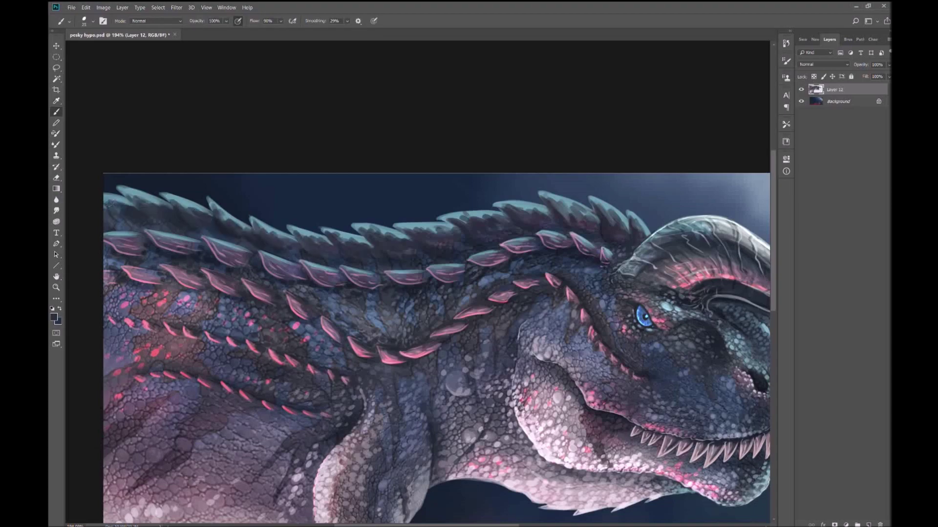
{"action": "scroll", "coordinate": [337, 395], "scroll_direction": "up", "scroll_amount": 2}
{"action": "mouse_move", "coordinate": [535, 207]}
{"action": "left_mouse_down"}
{"action": "mouse_move", "coordinate": [468, 181]}
{"action": "mouse_move", "coordinate": [376, 183]}
{"action": "left_mouse_up"}
{"action": "scroll", "coordinate": [376, 185], "scroll_direction": "down", "scroll_amount": 4}
{"action": "scroll", "coordinate": [359, 232], "scroll_direction": "up", "scroll_amount": 3}
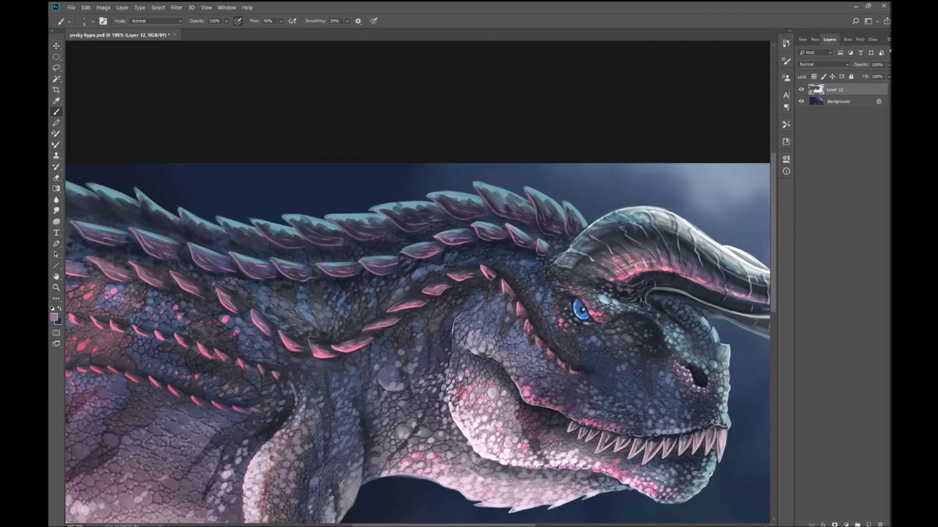
{"action": "scroll", "coordinate": [161, 215], "scroll_direction": "left", "scroll_amount": 3}
{"action": "scroll", "coordinate": [205, 214], "scroll_direction": "down", "scroll_amount": 5}
{"action": "scroll", "coordinate": [418, 283], "scroll_direction": "up", "scroll_amount": 2}
With the brush in Color Dodge mode, paint glowing highlights along the back spines
{"action": "key", "text": "shift+alt+d"}
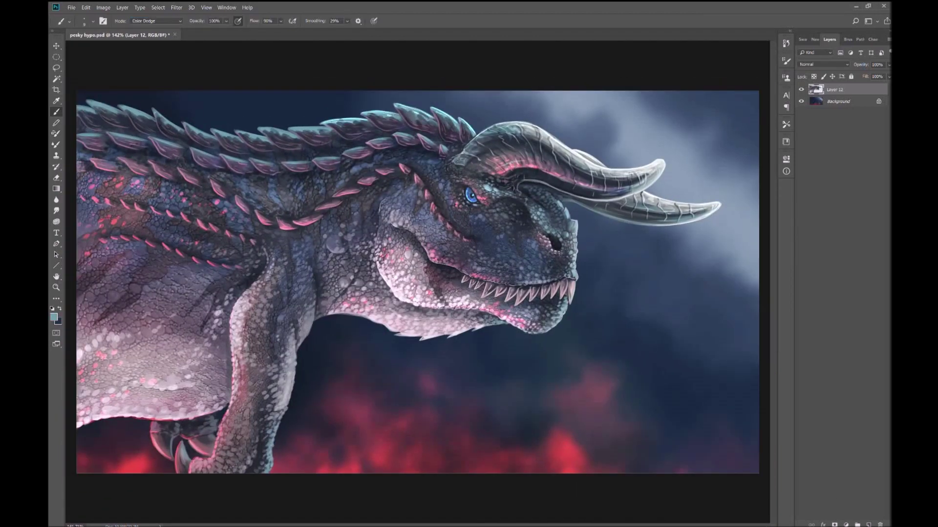
{"action": "scroll", "coordinate": [406, 286], "scroll_direction": "down", "scroll_amount": 1}
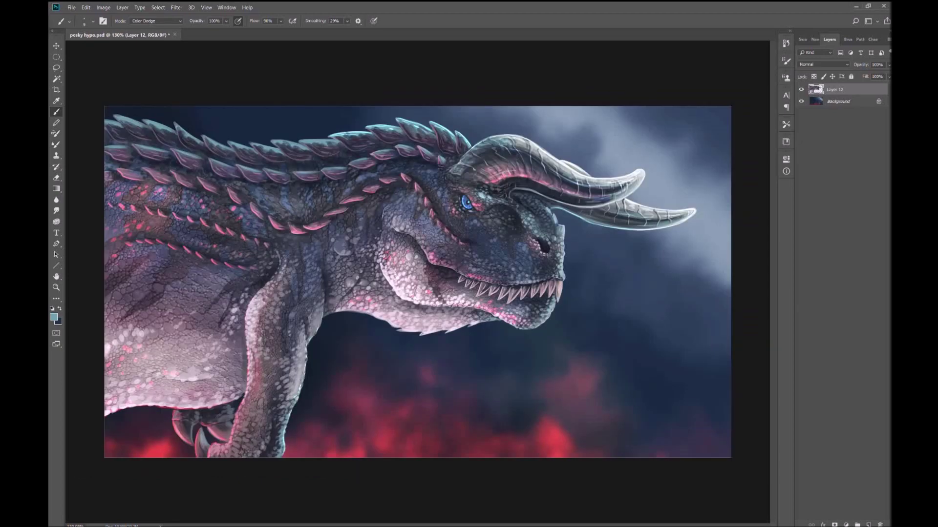
{"action": "mouse_move", "coordinate": [288, 141]}
{"action": "left_mouse_down"}
{"action": "mouse_move", "coordinate": [205, 137]}
{"action": "mouse_move", "coordinate": [114, 117]}
{"action": "left_mouse_up"}
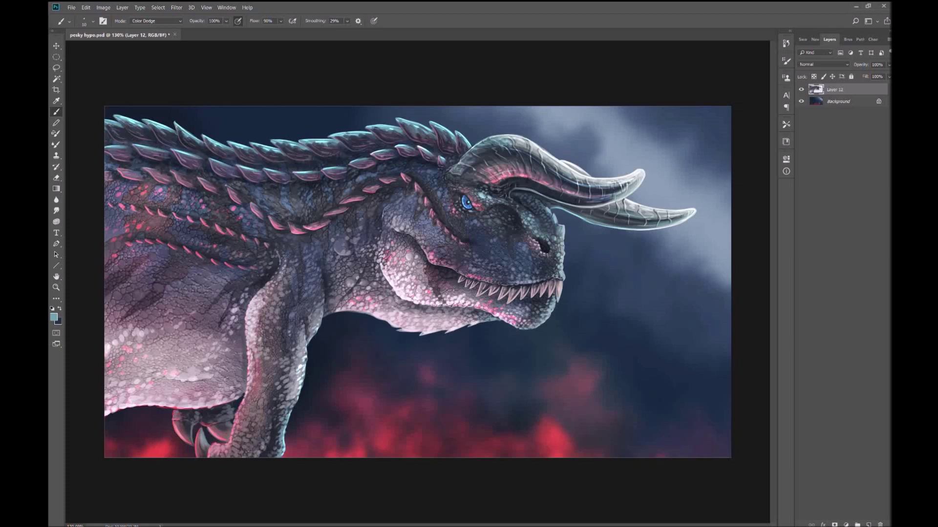
{"action": "scroll", "coordinate": [350, 270], "scroll_direction": "down", "scroll_amount": 5}
{"action": "scroll", "coordinate": [418, 282], "scroll_direction": "up", "scroll_amount": 2}
On a new layer, brighten the horn with a glowing stroke
{"action": "key", "text": "ctrl+shift+alt+n"}
{"action": "left_click_drag", "start_coordinate": [595, 215], "coordinate": [605, 229]}
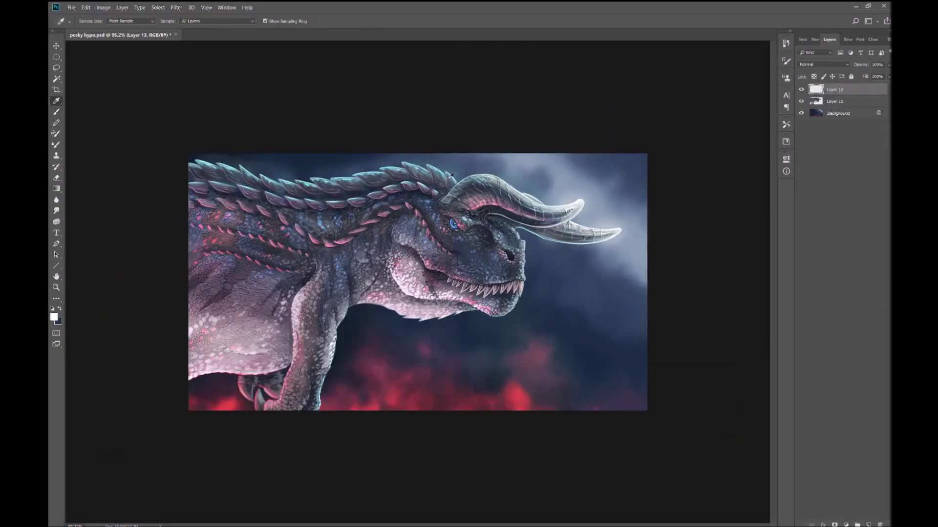
{"action": "key", "text": "h"}
{"action": "scroll", "coordinate": [695, 232], "scroll_direction": "down", "scroll_amount": 3}
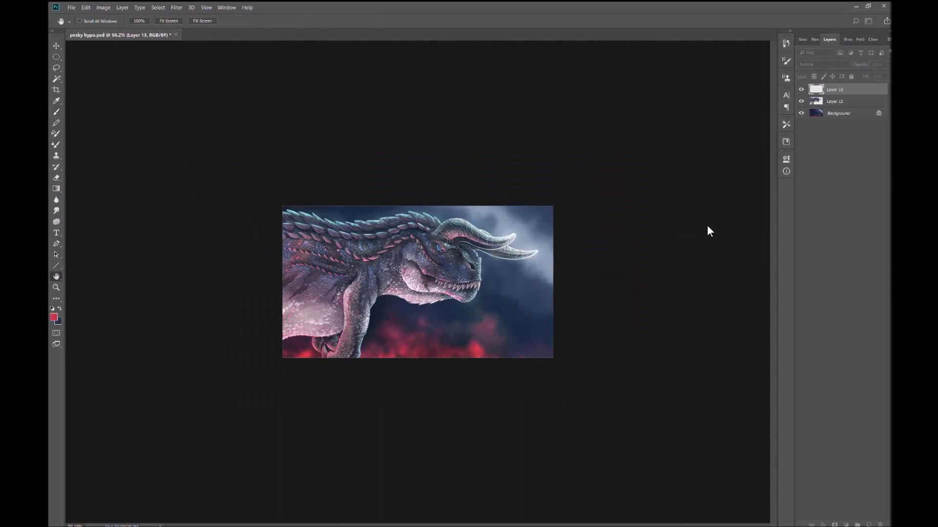
{"action": "key", "text": "b"}
{"action": "scroll", "coordinate": [709, 231], "scroll_direction": "up", "scroll_amount": 2}
Add a smoke-glow layer set to Exclusion, with the brush in Color Dodge mode
{"action": "key", "text": "ctrl+shift+alt+n"}
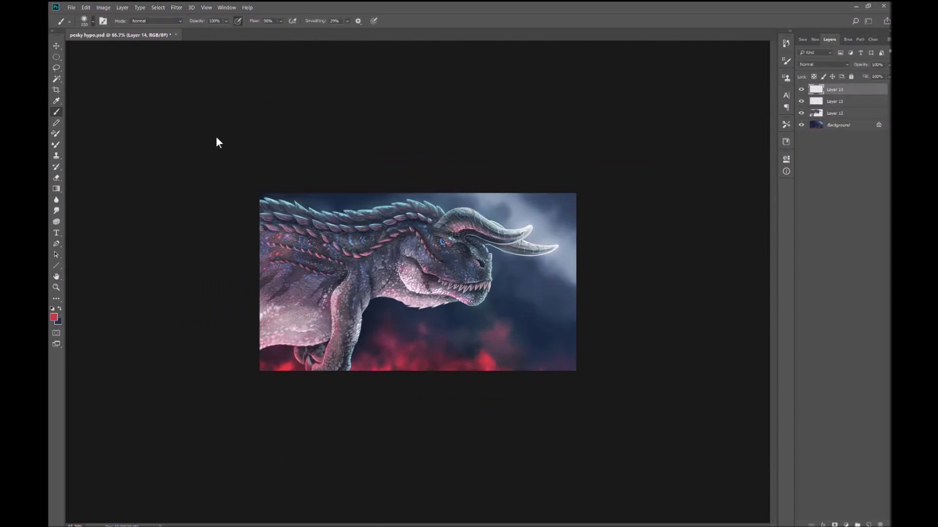
{"action": "left_click", "coordinate": [817, 40]}
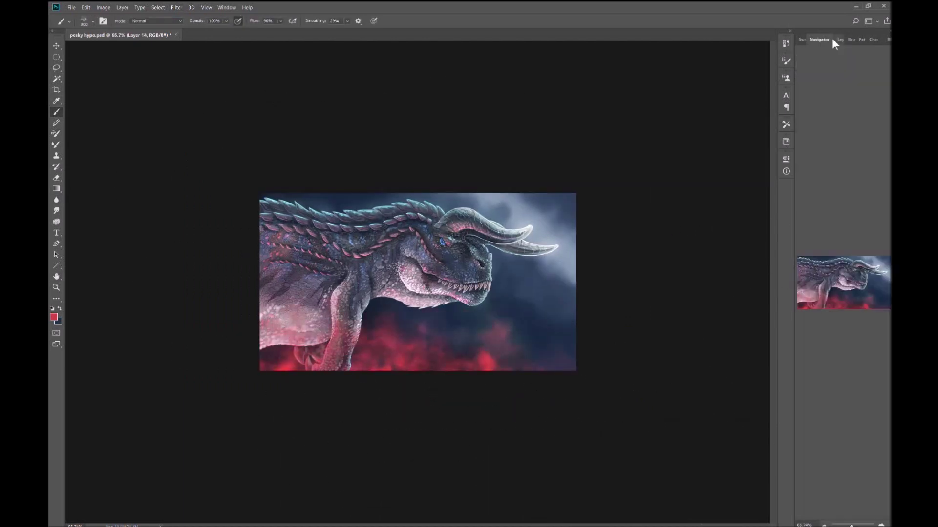
{"action": "key", "text": "shift+alt+d"}
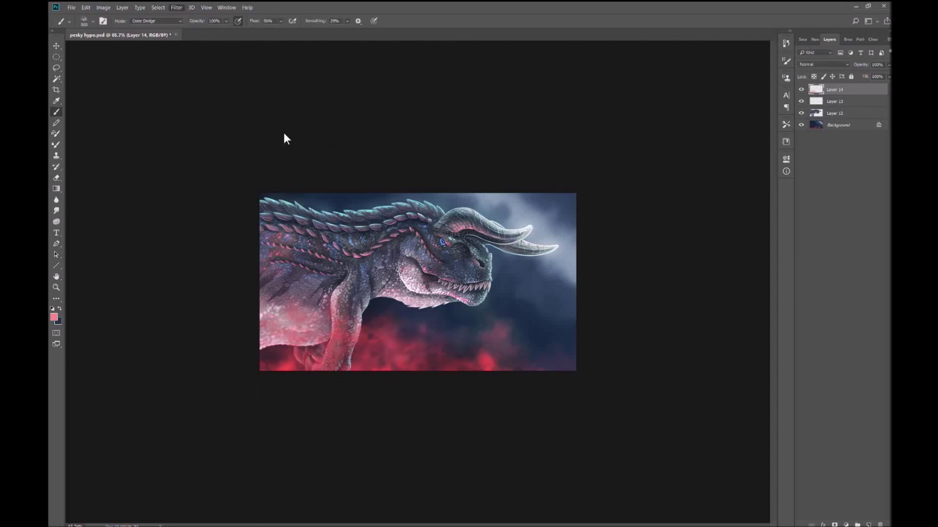
{"action": "key", "text": "shift+alt+x"}
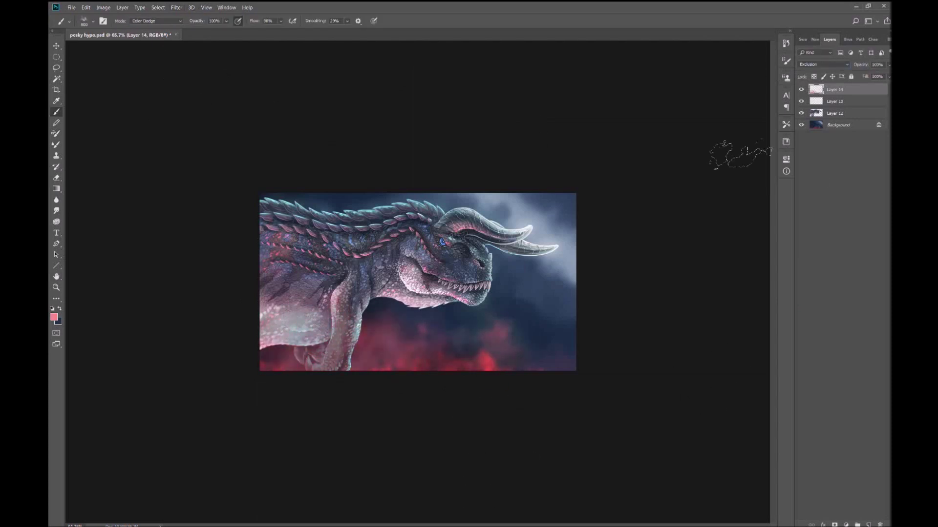
{"action": "key", "text": "alt+bracketleft"}
{"action": "key", "text": "alt+bracketleft"}
{"action": "scroll", "coordinate": [740, 195], "scroll_direction": "down", "scroll_amount": 1}
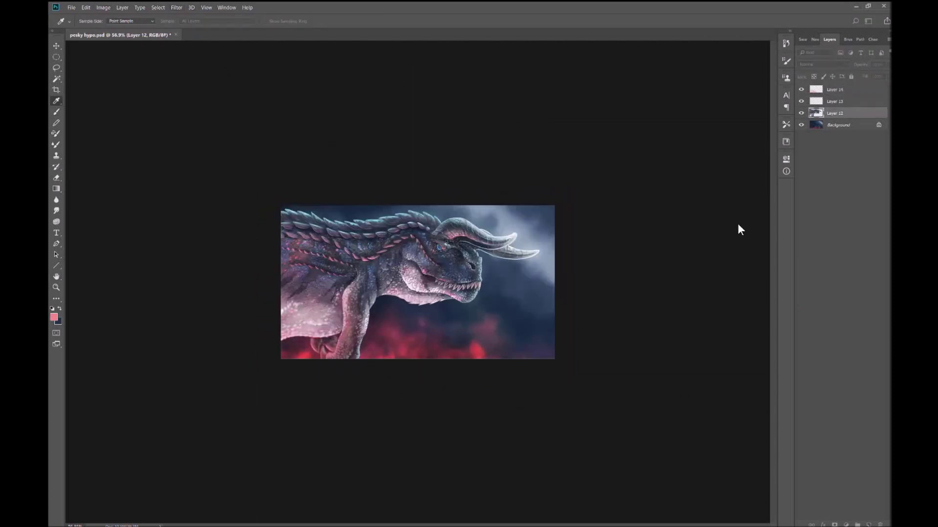
{"action": "key", "text": "alt+bracketright"}
{"action": "key", "text": "alt+bracketright"}
Dab bright pink particles on a new layer and duplicate it twice
{"action": "key", "text": "ctrl+shift+alt+n"}
{"action": "left_click", "coordinate": [400, 351]}
{"action": "left_click", "coordinate": [465, 350]}
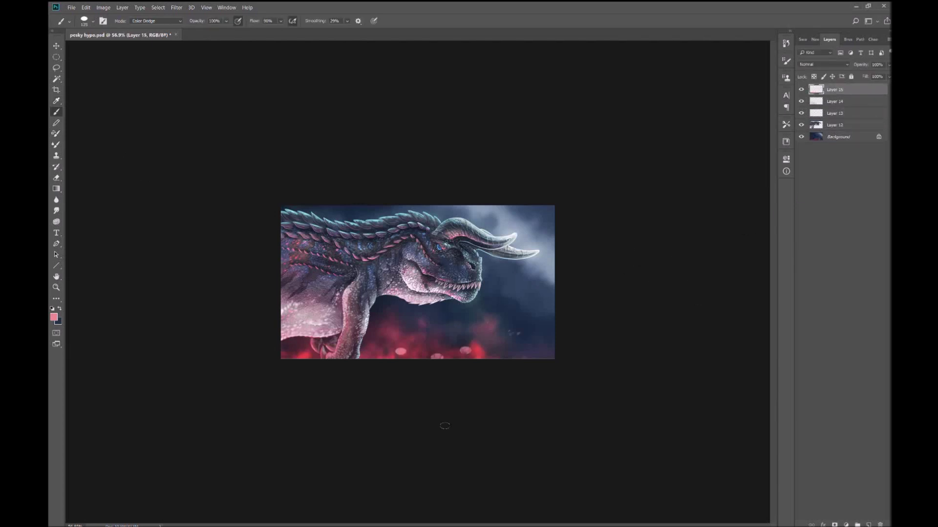
{"action": "key", "text": "ctrl+j"}
{"action": "key", "text": "h"}
{"action": "key", "text": "b"}
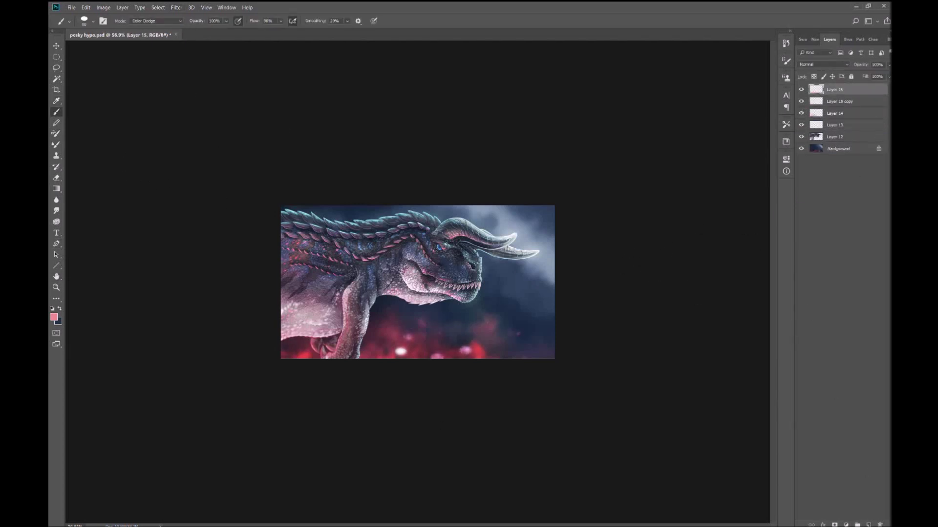
{"action": "key", "text": "ctrl+j"}
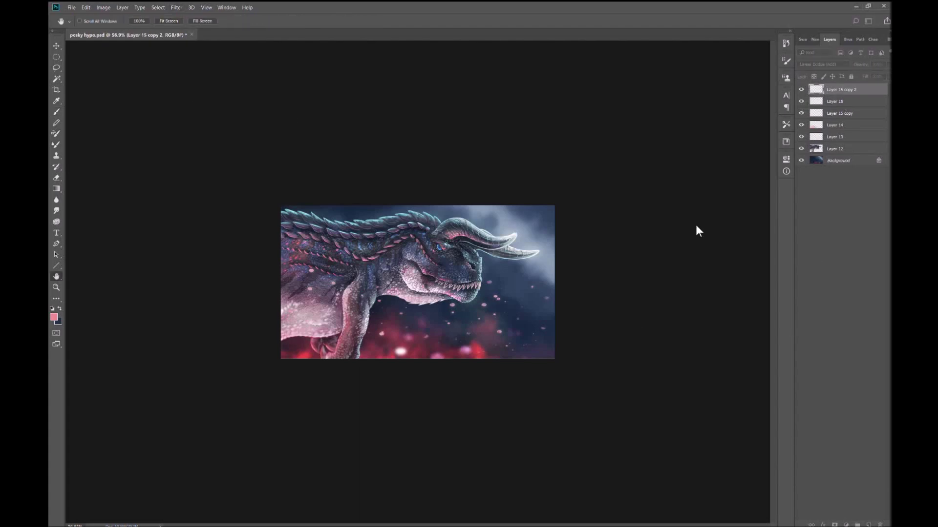